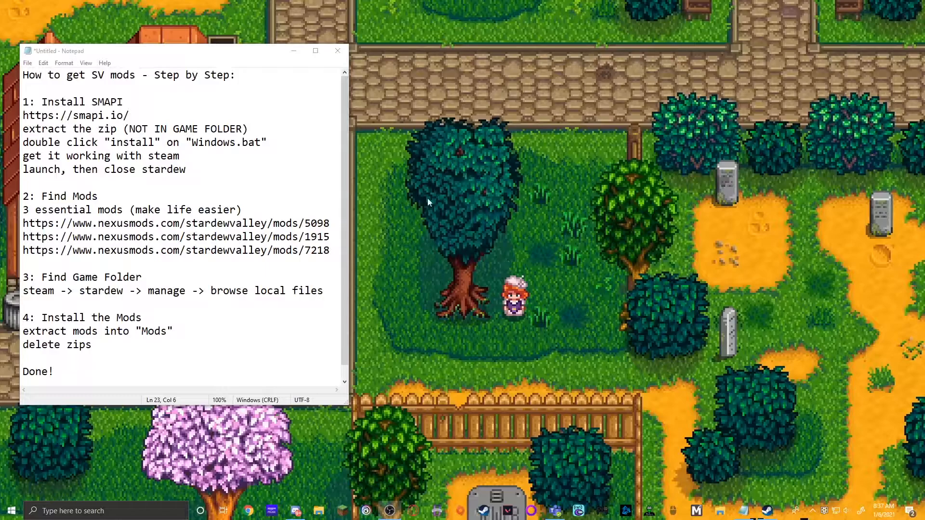
left_click_drag(348, 207, 354, 207)
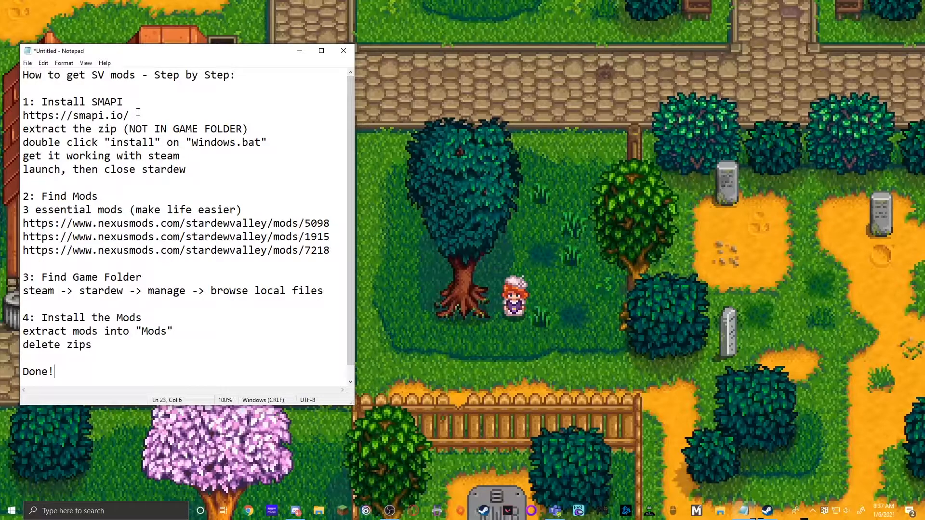
left_click_drag(138, 115, 23, 115)
key("ctrl+c")
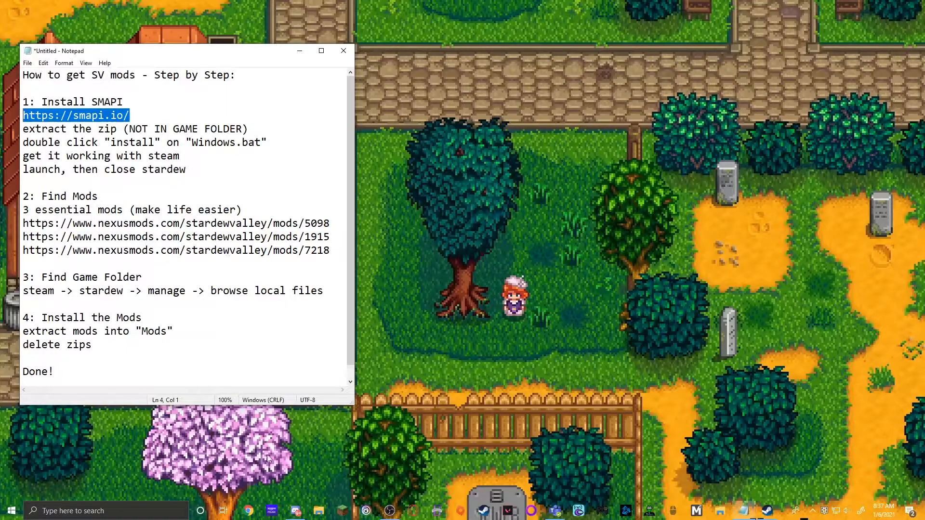
left_click(243, 512)
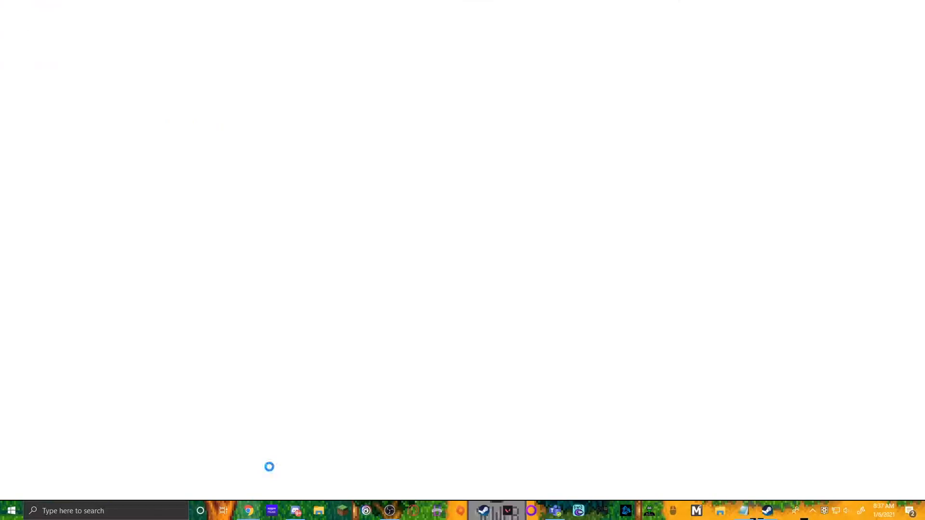
key("ctrl+v")
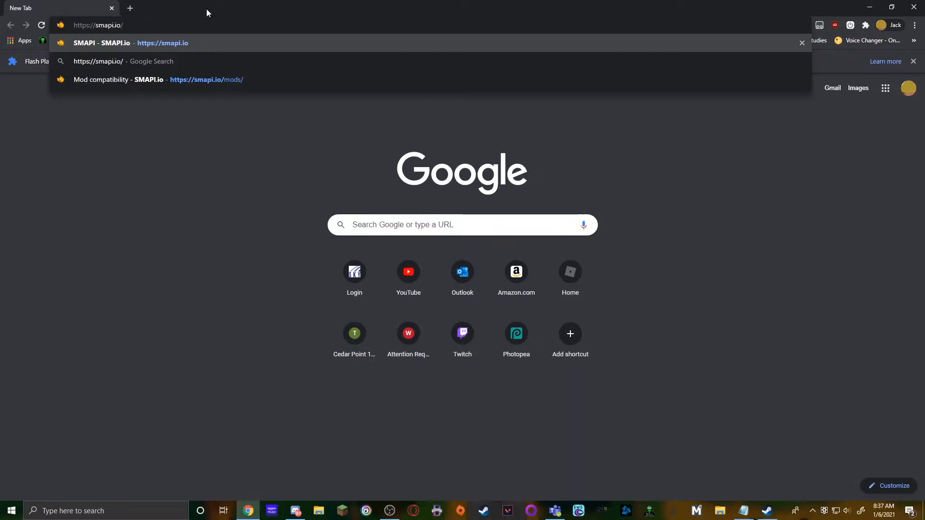
key("Return")
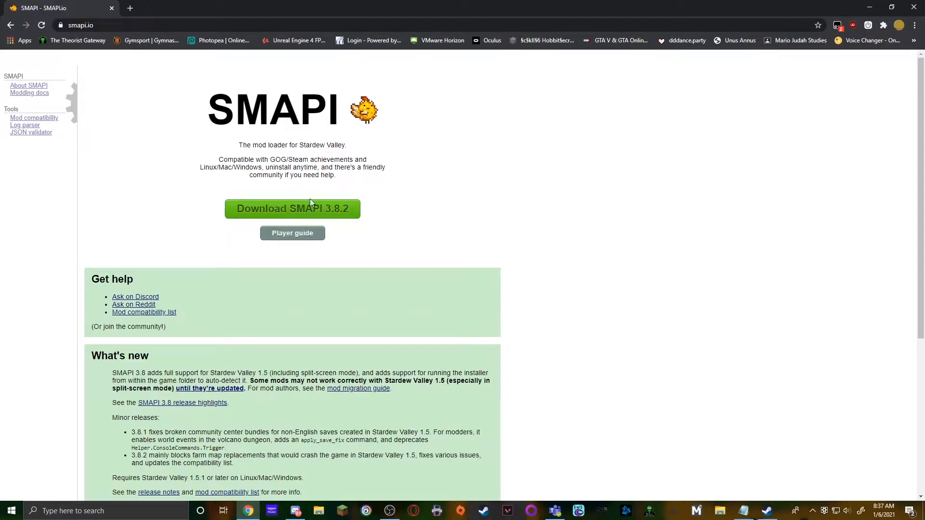
left_click(232, 213)
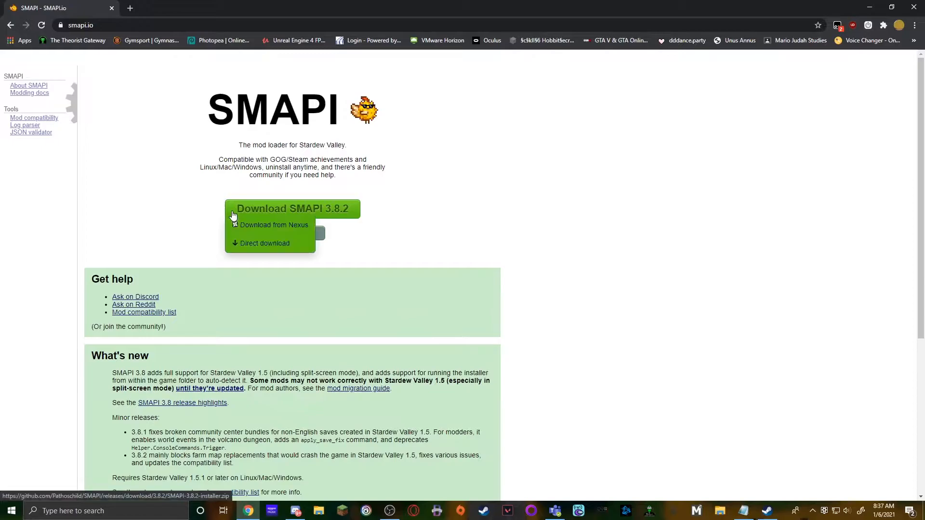
left_click(246, 245)
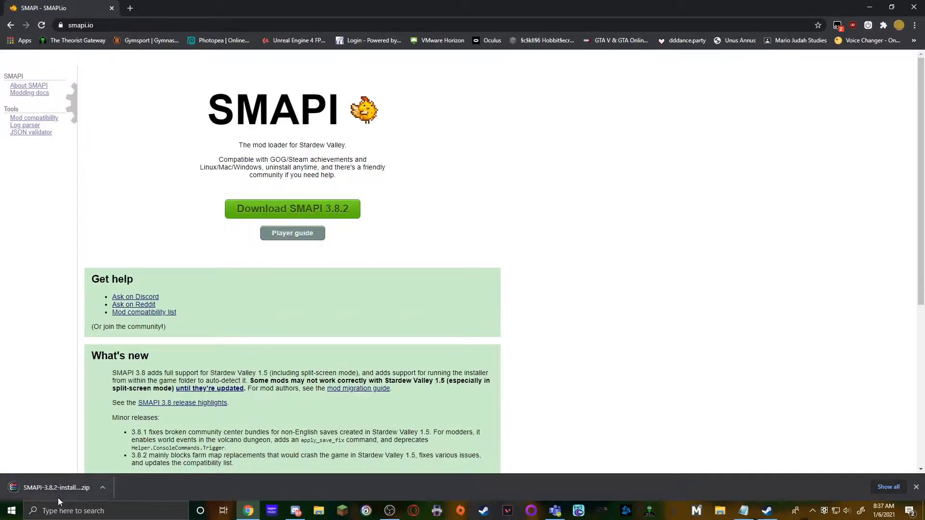
Step: In File Explorer, create a Desktop folder named "smapi sadfa" and place the downloaded SMAPI installer zip in it
left_click(325, 516)
scroll(284, 375, "down", 5)
scroll(284, 393, "down", 3)
scroll(283, 381, "up", 10)
left_click(277, 292)
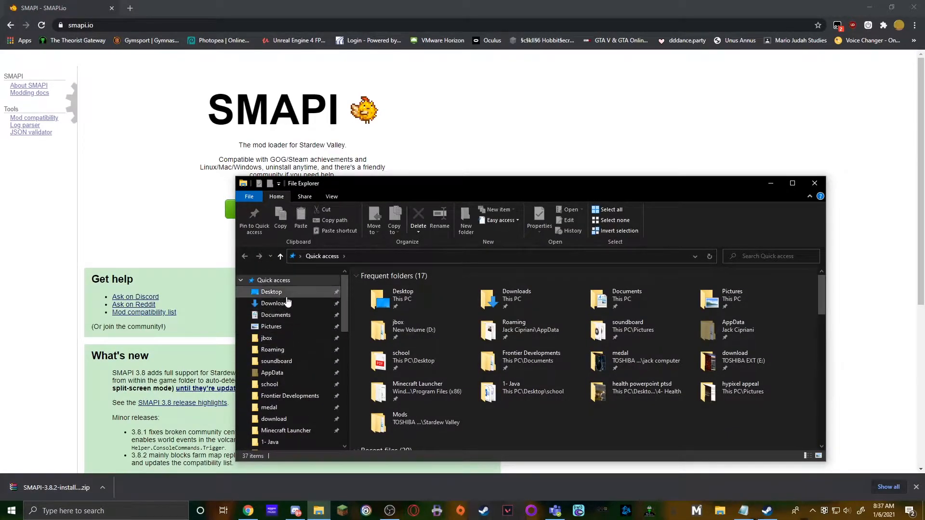
right_click(647, 393)
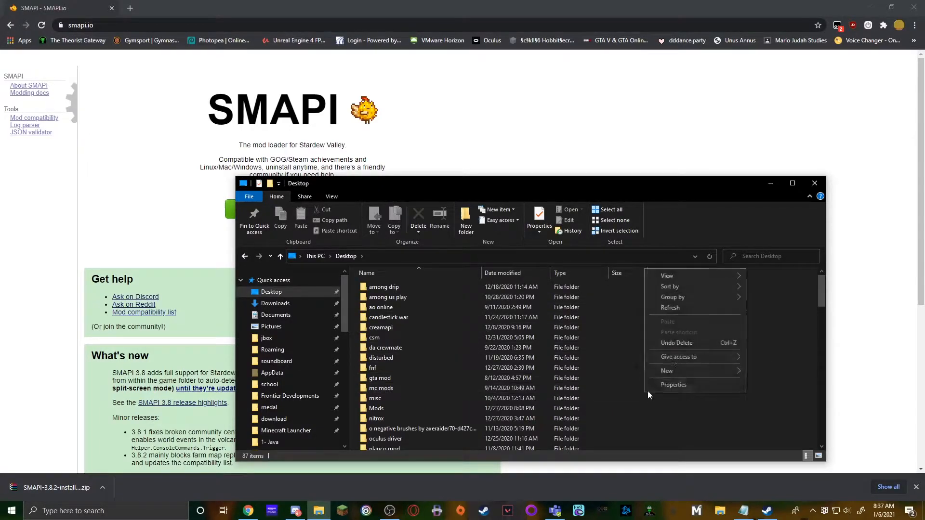
right_click(761, 387)
mouse_move(783, 361)
left_click(740, 367)
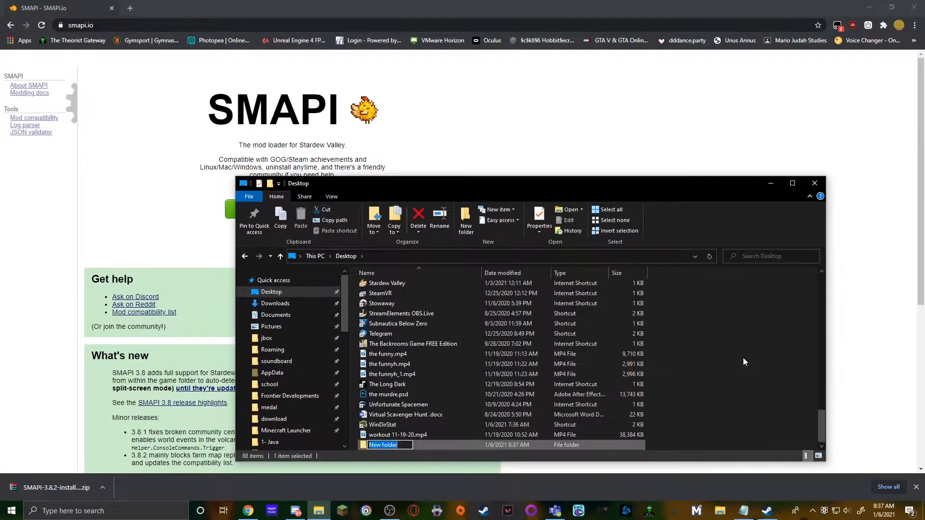
type("smapi sadfa")
key("Return")
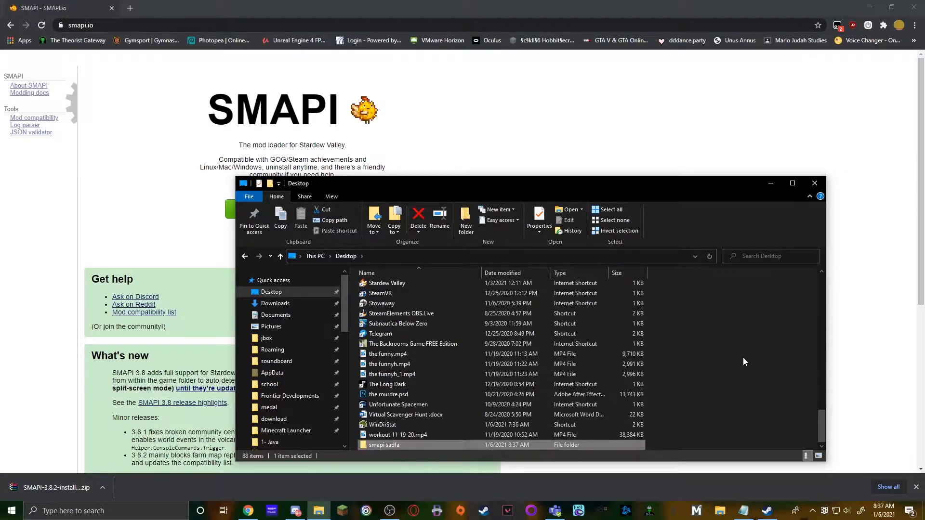
double_click(549, 442)
left_click_drag(56, 488, 398, 295)
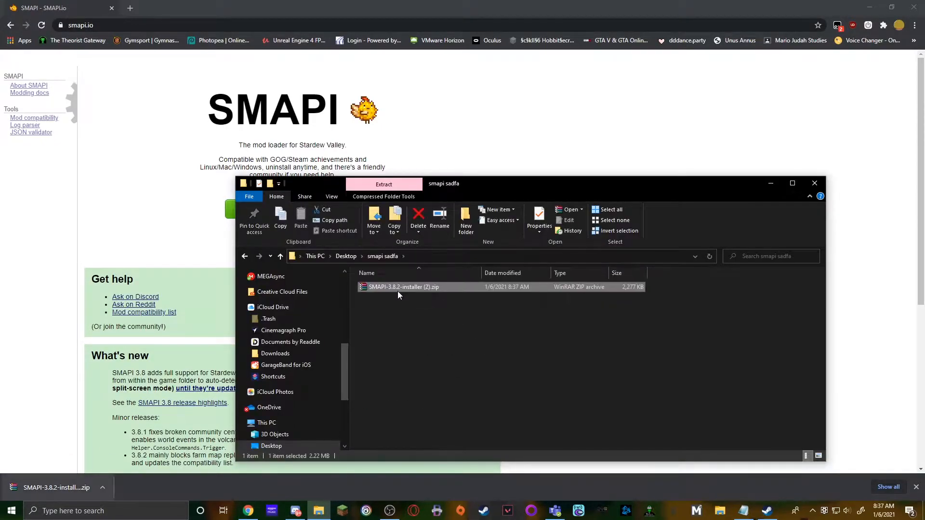
Step: Extract the SMAPI installer zip directly into the current folder and delete the zip
right_click(394, 287)
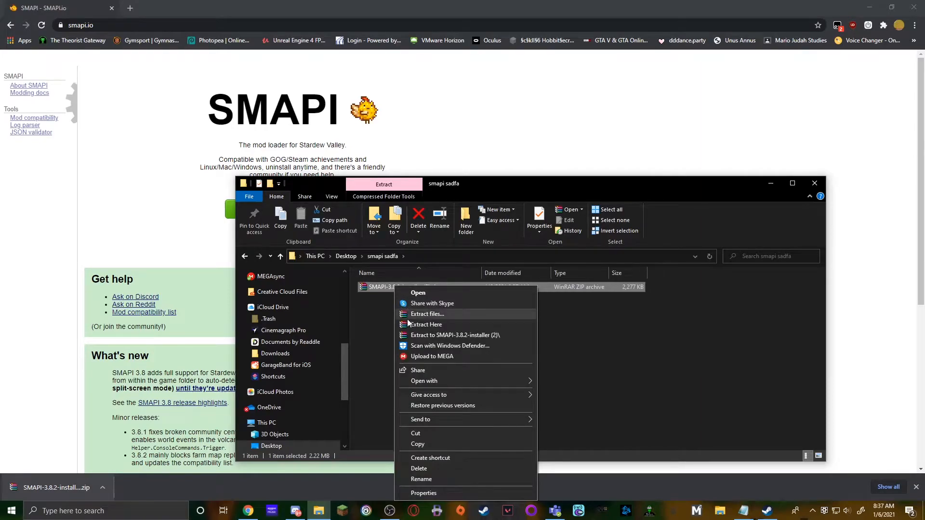
left_click(373, 329)
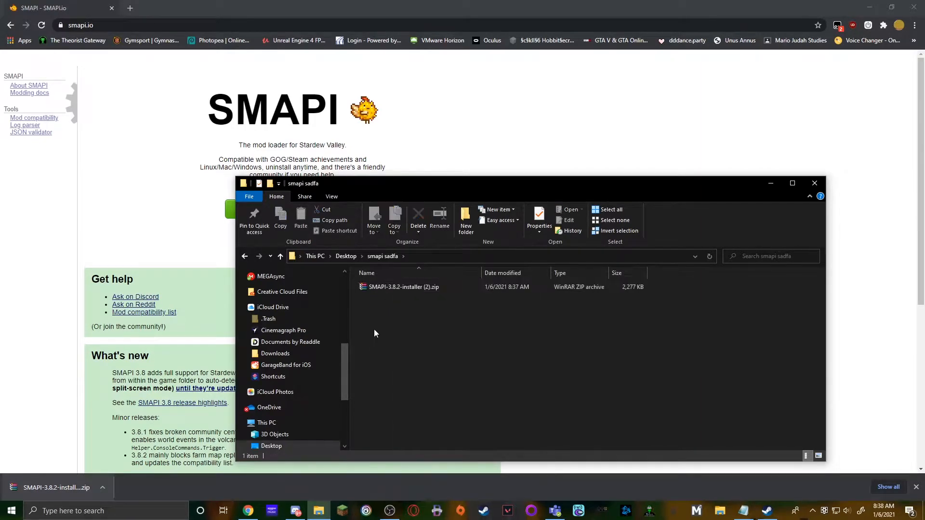
left_click(566, 293)
right_click(563, 290)
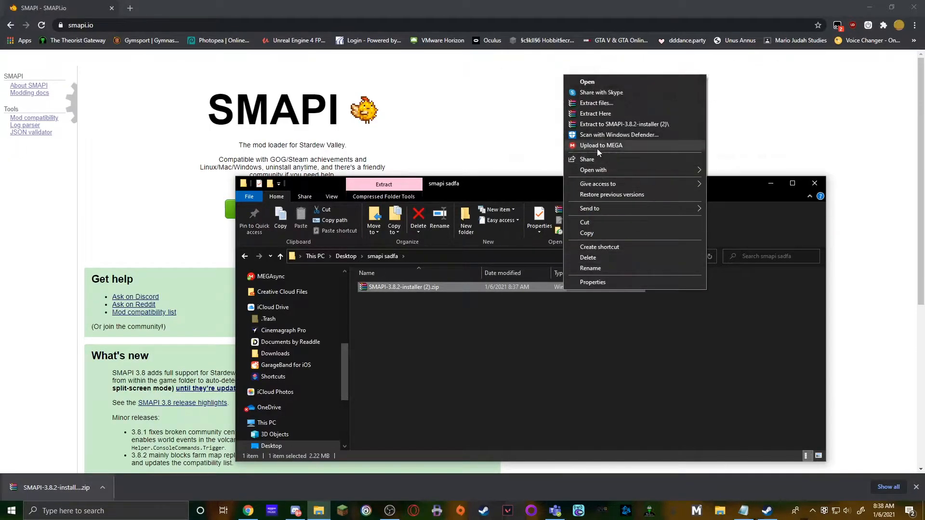
left_click(595, 113)
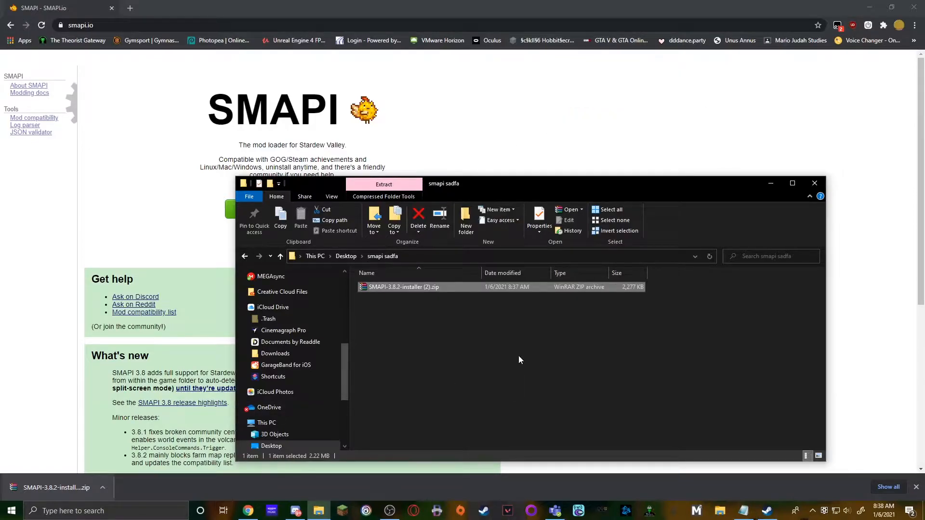
key("Delete")
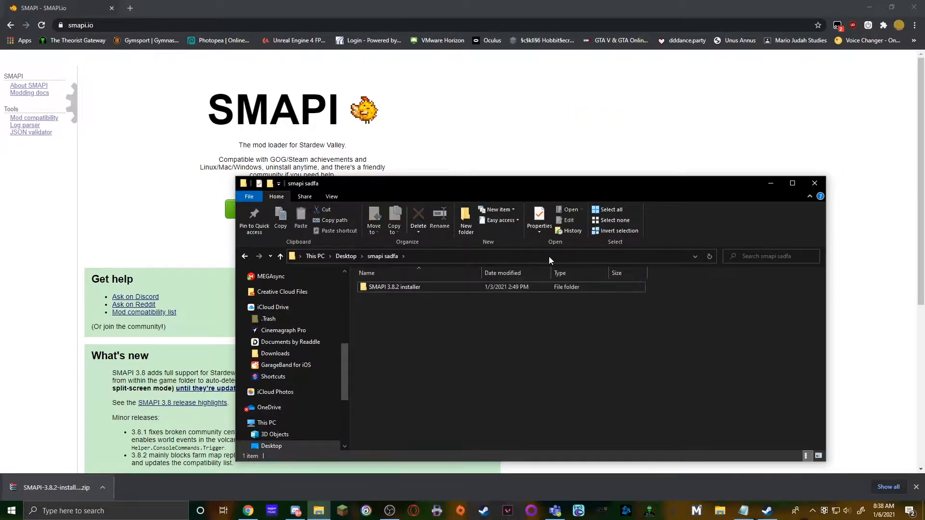
Step: Run "install on Windows.bat" from the SMAPI 3.8.2 installer folder and choose option 1 to install SMAPI
double_click(415, 287)
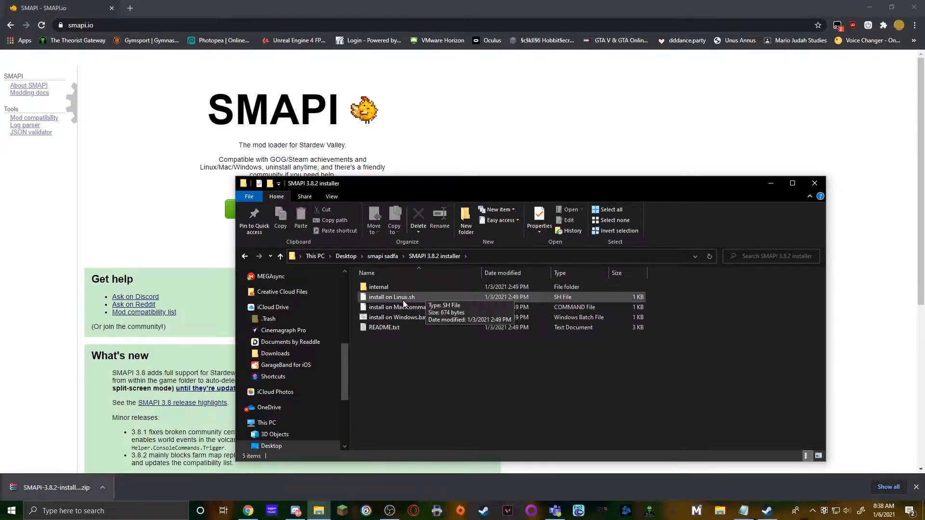
left_click(430, 316)
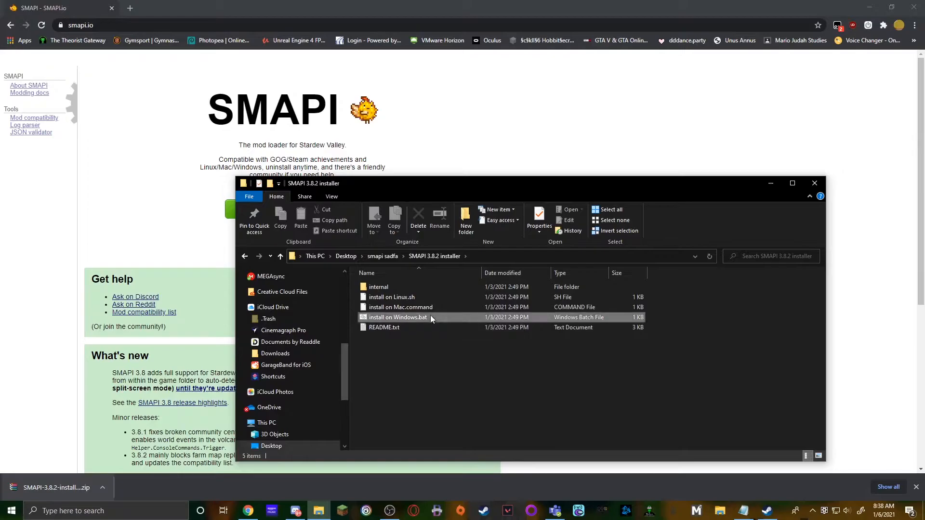
double_click(430, 318)
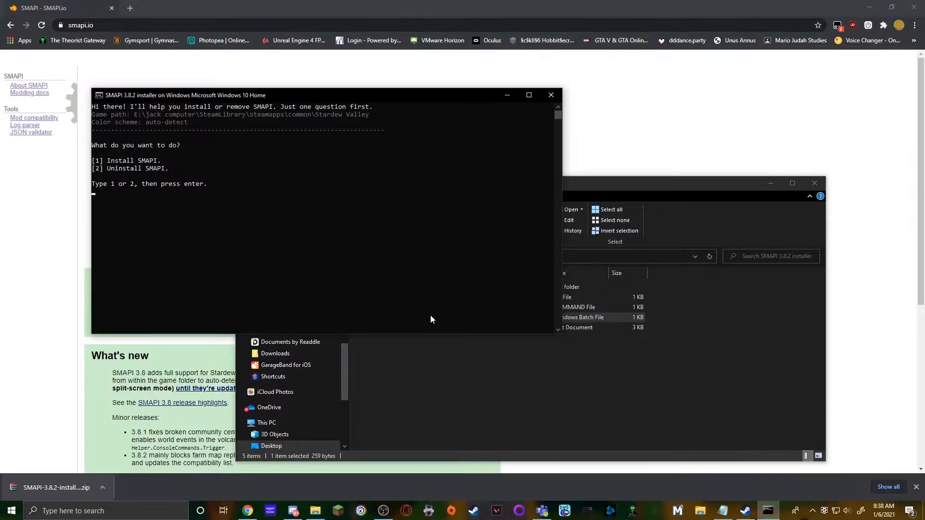
type("1")
key("Return")
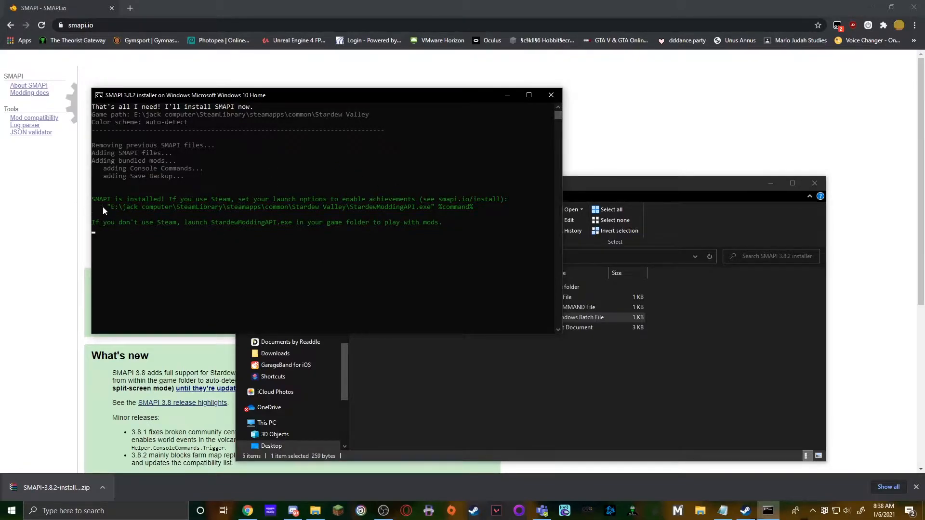
Step: Copy the StardewModdingAPI.exe launch option, including its quotes and %command%, from the installer output and close the installer
left_click_drag(108, 207, 469, 213)
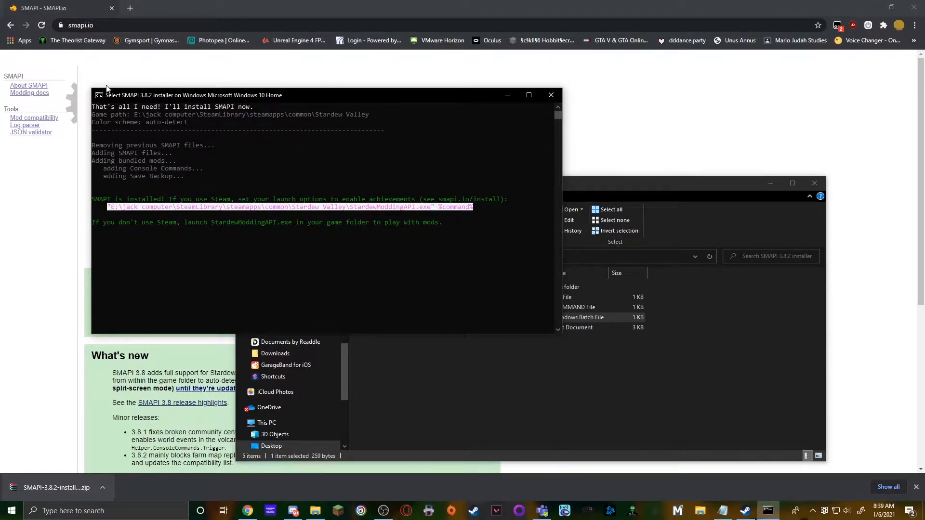
right_click(134, 97)
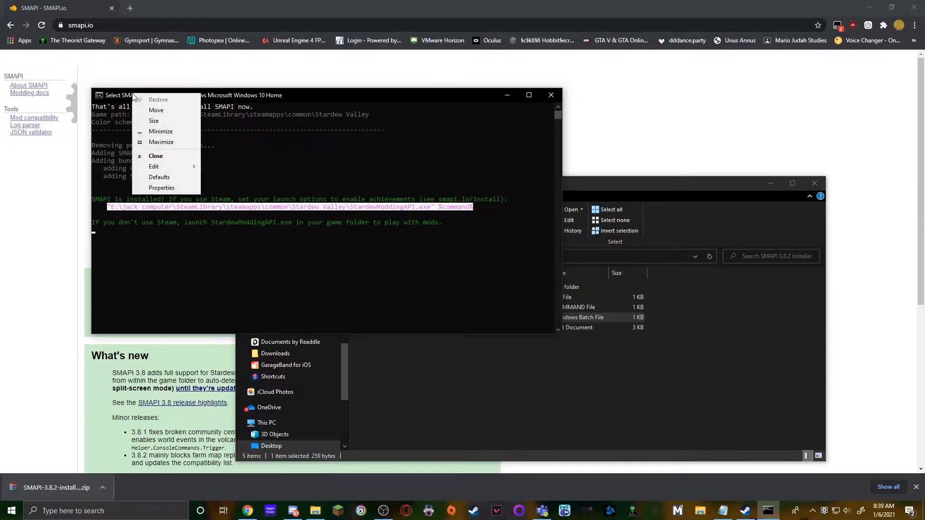
mouse_move(159, 166)
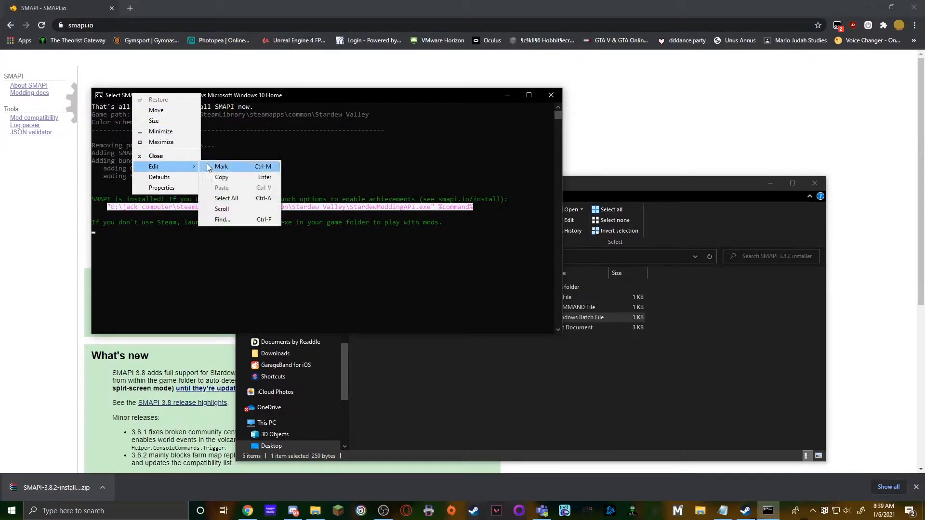
left_click(221, 178)
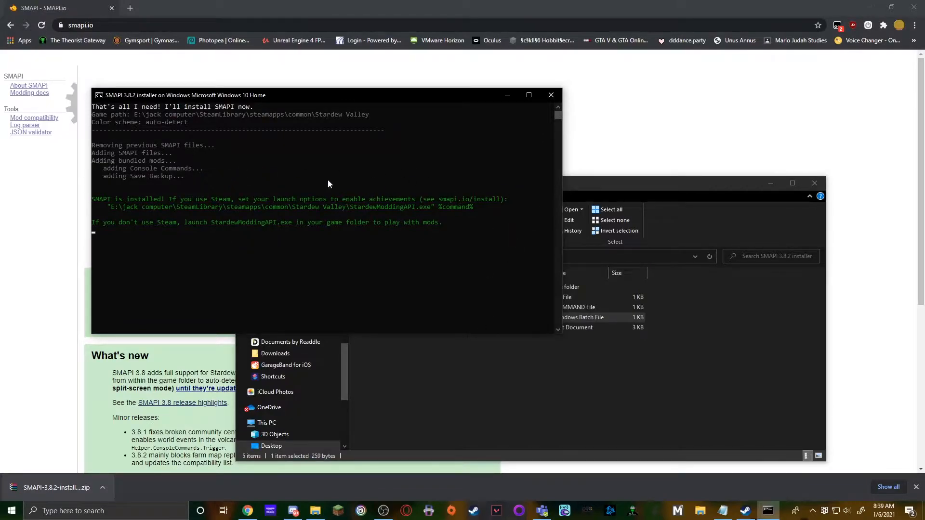
left_click(551, 95)
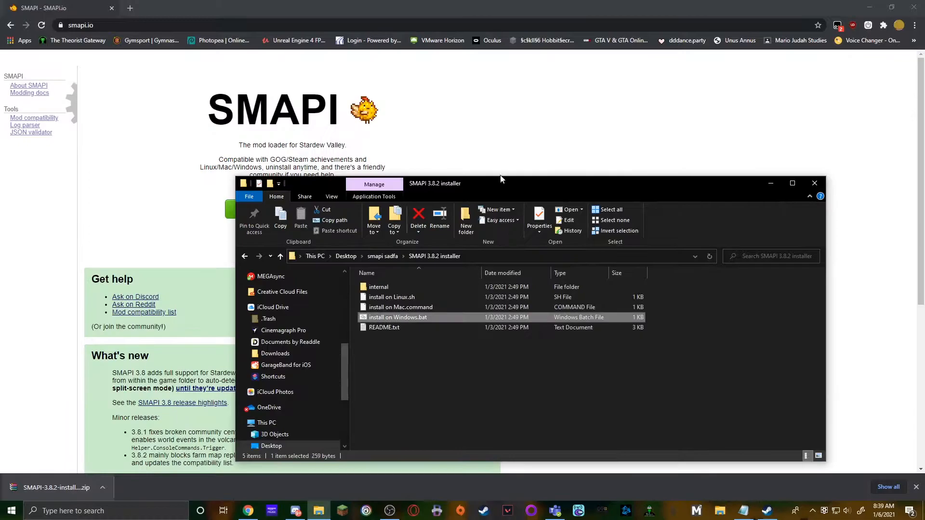
Step: Return to the notes, switch to Steam and check the launch options in Stardew Valley's general properties
left_click(779, 188)
left_click(869, 4)
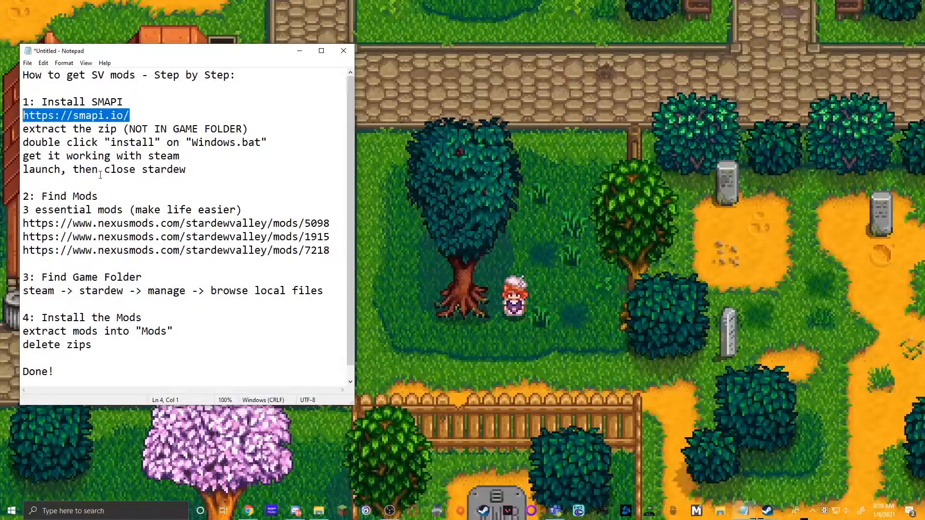
left_click_drag(187, 169, 24, 115)
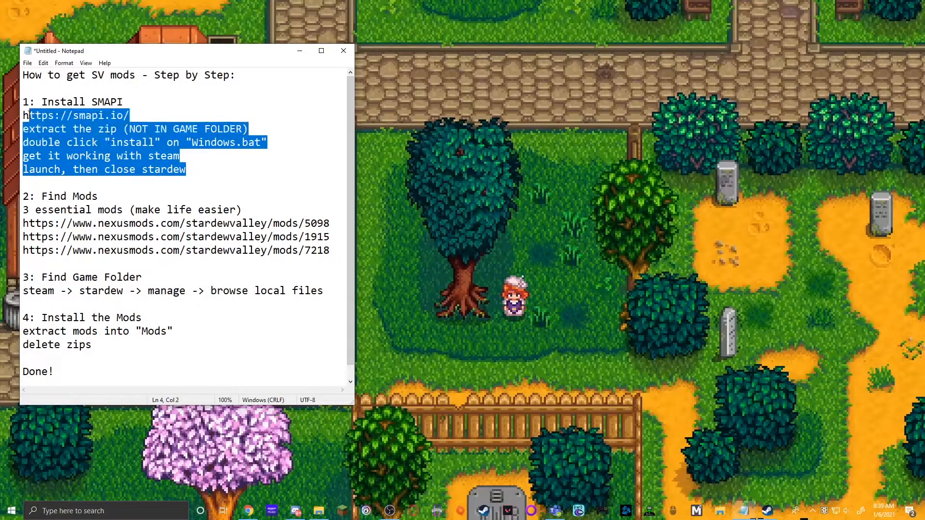
left_click(177, 156)
left_click(768, 511)
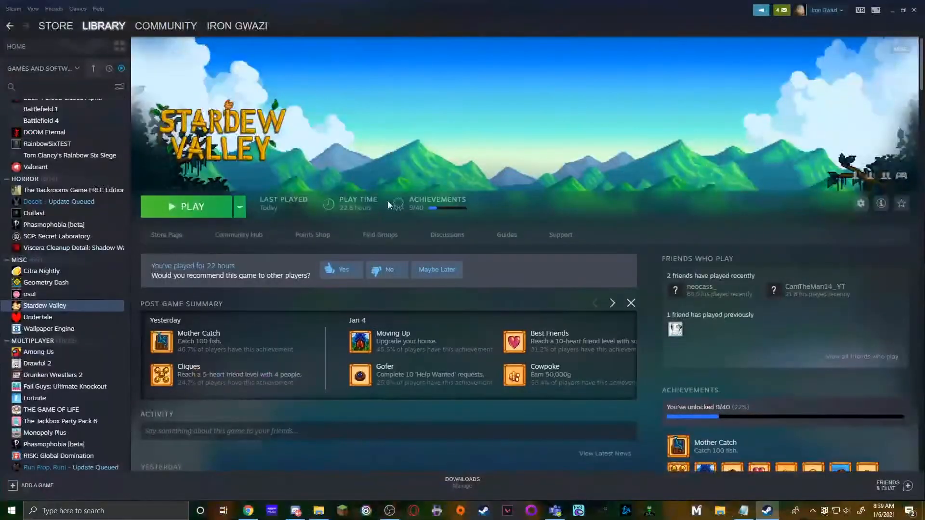
right_click(96, 309)
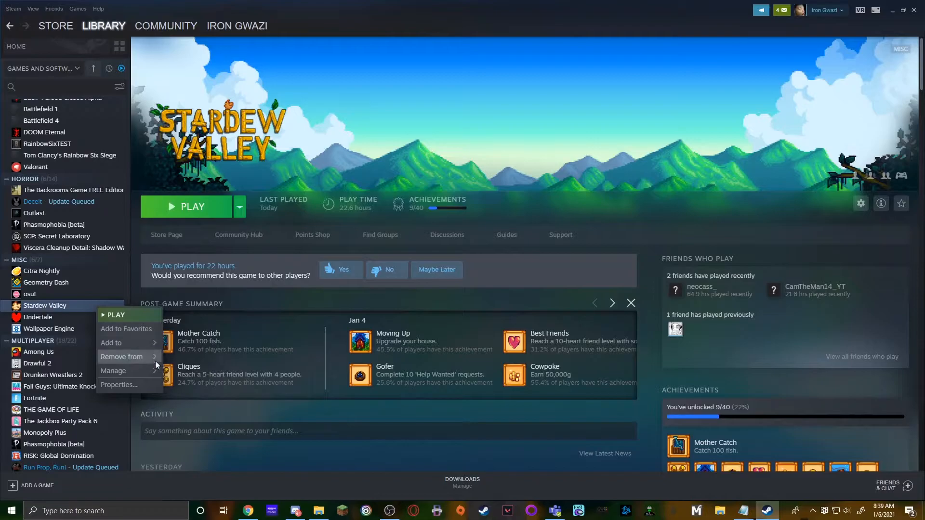
left_click(132, 388)
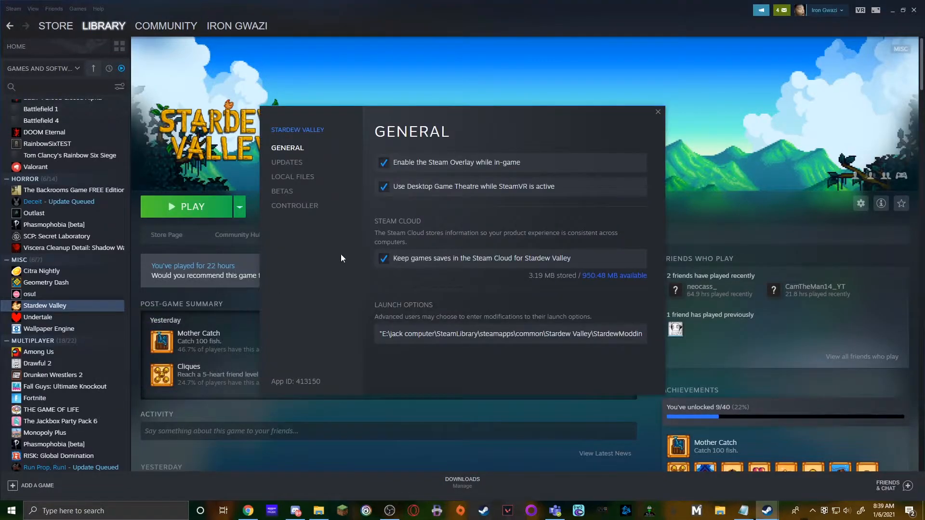
left_click_drag(377, 331, 644, 335)
left_click(618, 338)
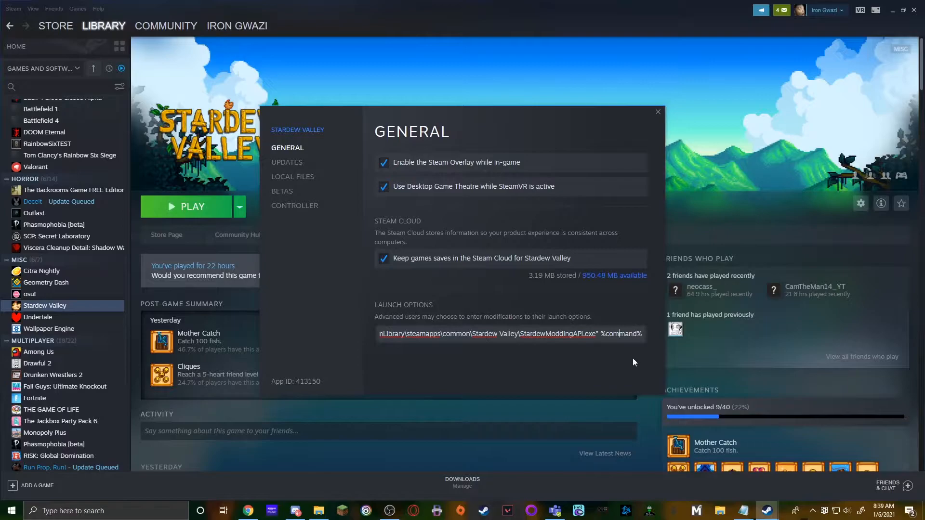
left_click(657, 112)
Step: Launch Stardew Valley from the Steam library, skip to its title screen and switch the game to windowed mode
left_click(191, 206)
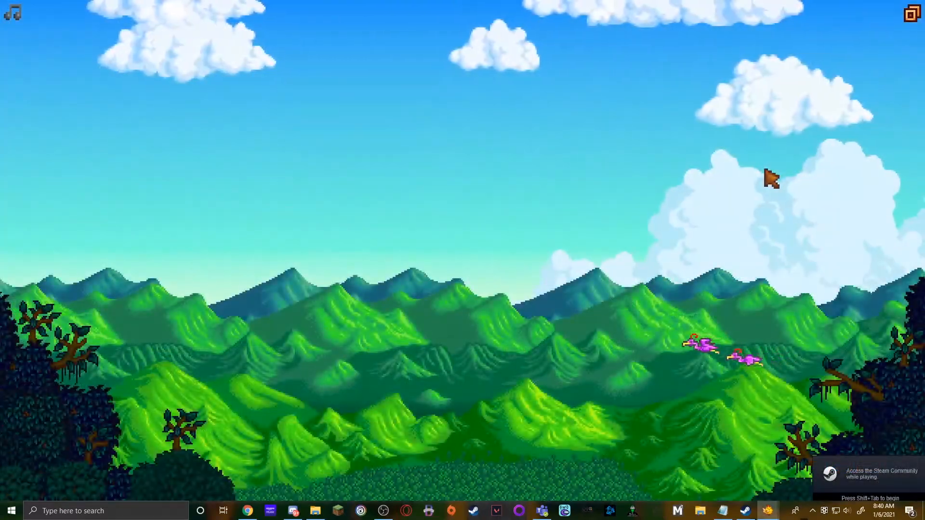
left_click(770, 179)
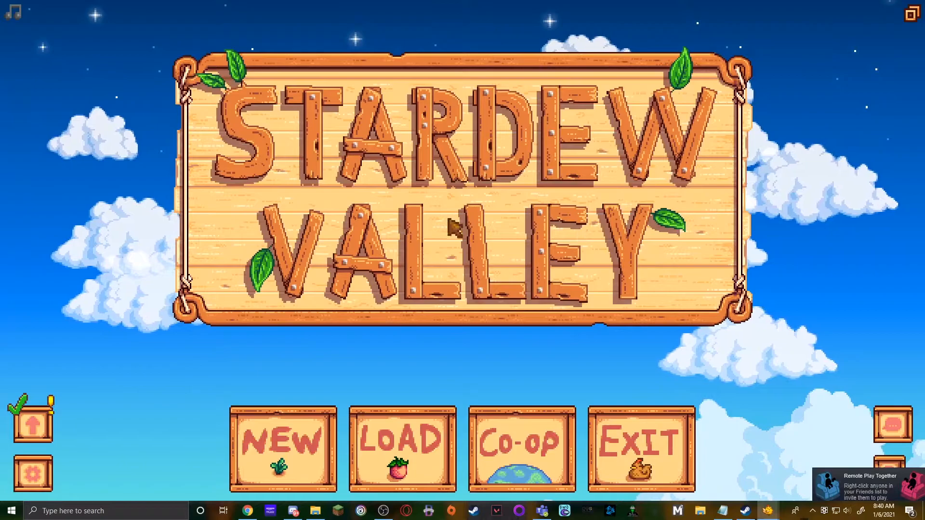
left_click(912, 13)
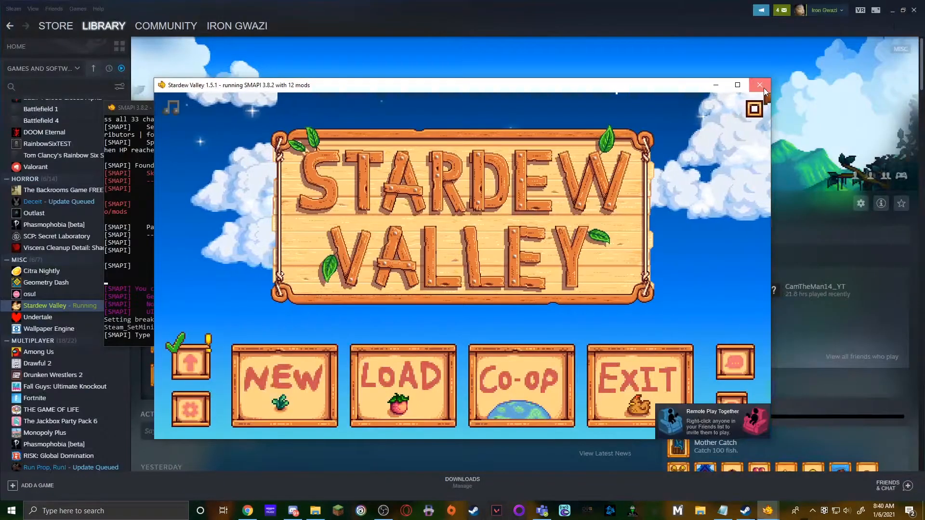
Step: Close Stardew Valley, switch to the Notepad notes and add "-DONE-" after "1: Install SMAPI"
left_click(761, 86)
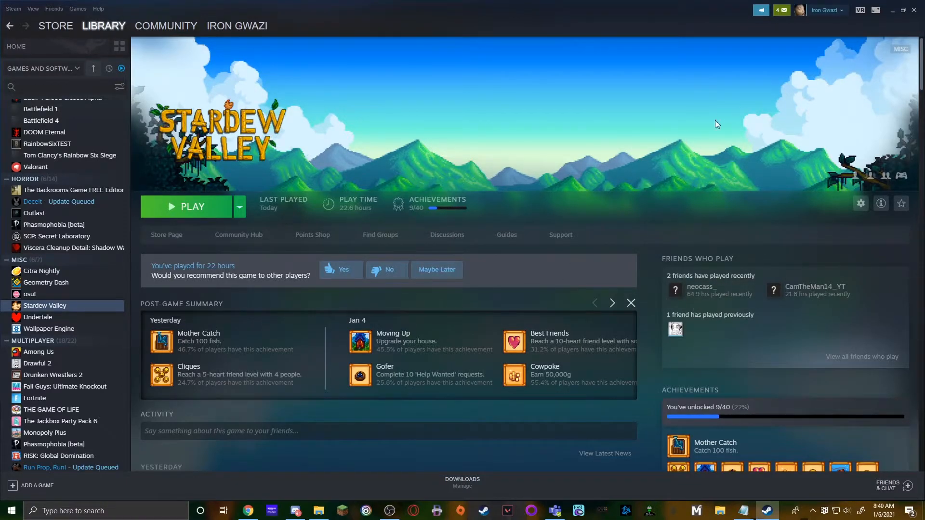
left_click(743, 511)
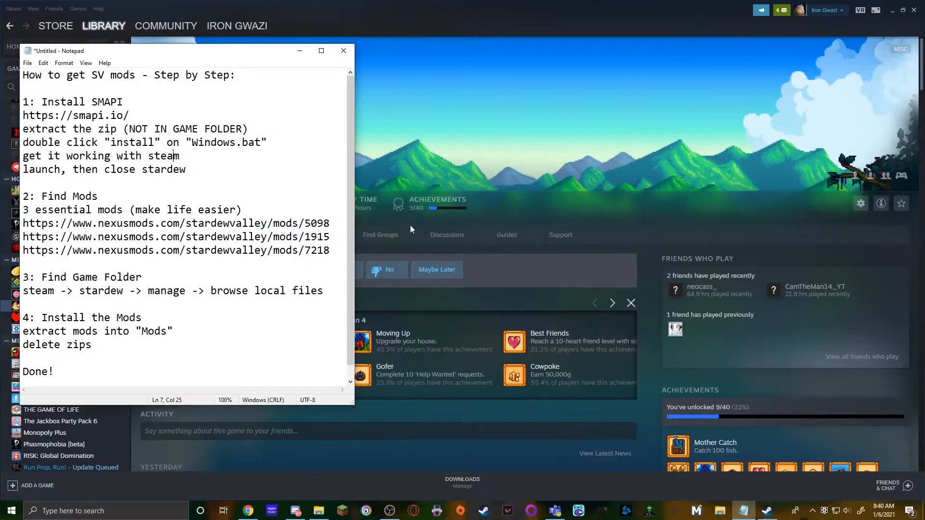
left_click(124, 211)
left_click(172, 102)
type("-DONE-")
Step: Highlight the mods/5098 link in the notes, then switch to Chrome and replace the SMAPI page with a blank one
left_click(72, 197)
left_click_drag(334, 219, 23, 221)
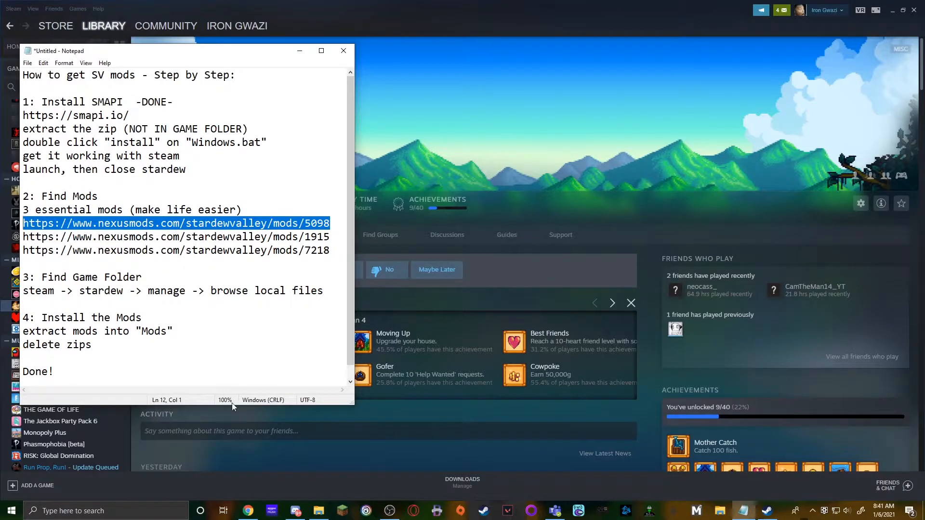
left_click(247, 510)
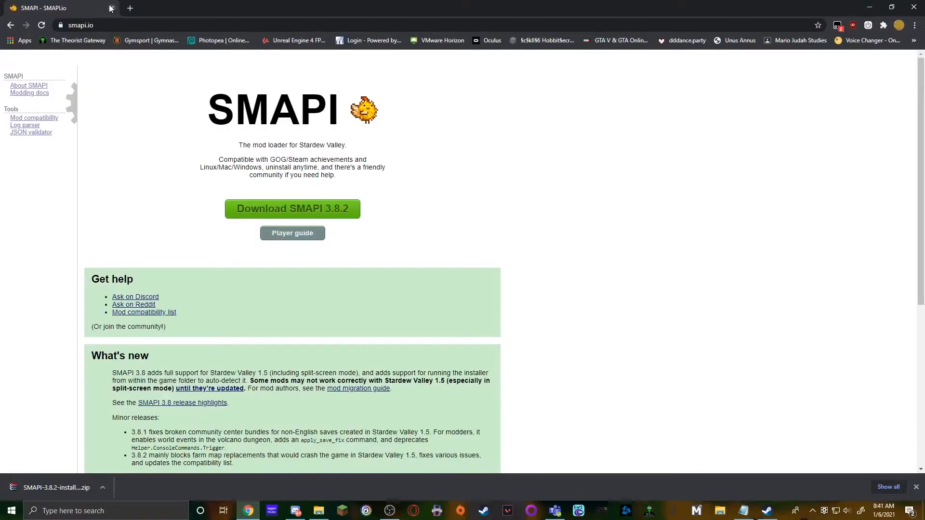
left_click(128, 7)
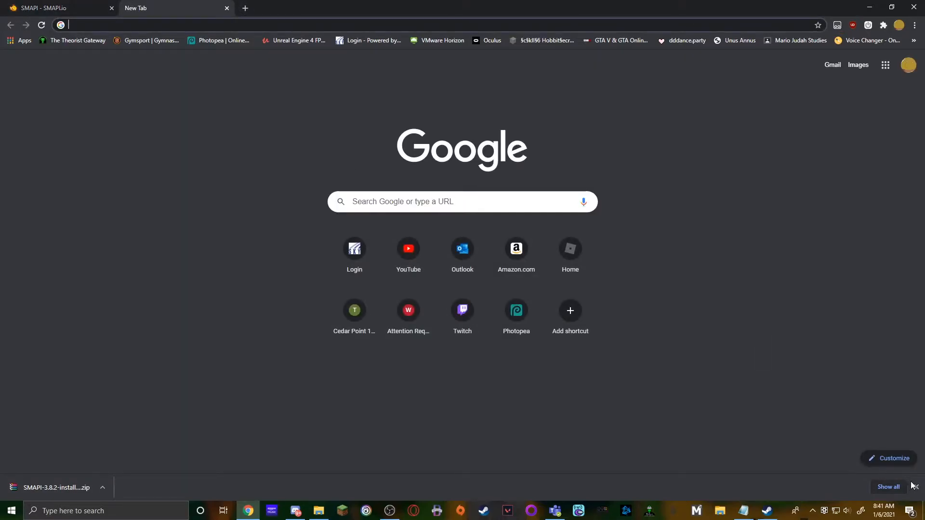
left_click(111, 8)
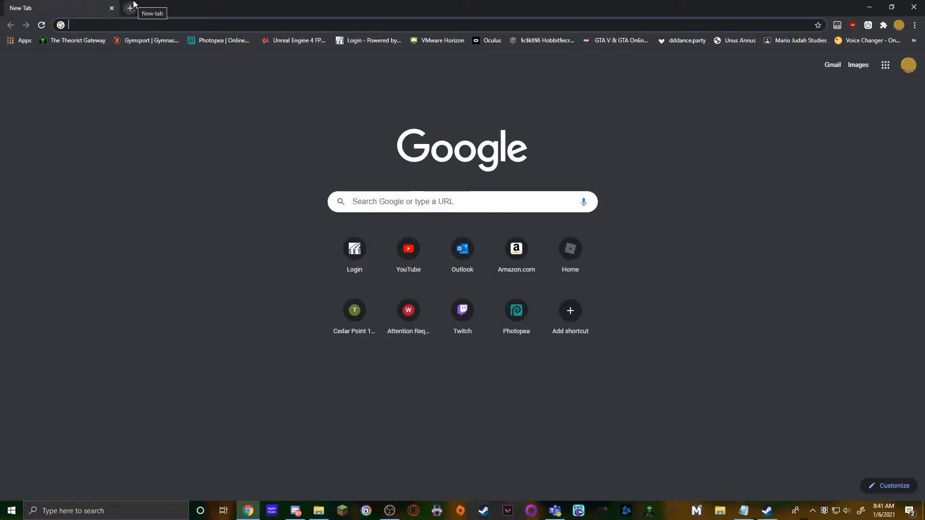
Step: Search Google for "nexus mods", open the Nexus Mods site and go to its Stardew Valley section
type("nexus mods")
key("Delete")
key("Return")
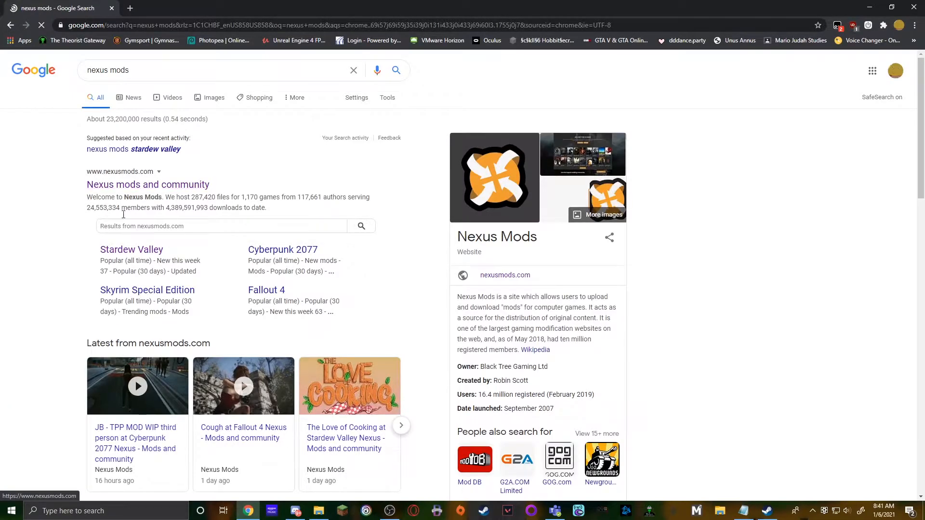
left_click(135, 185)
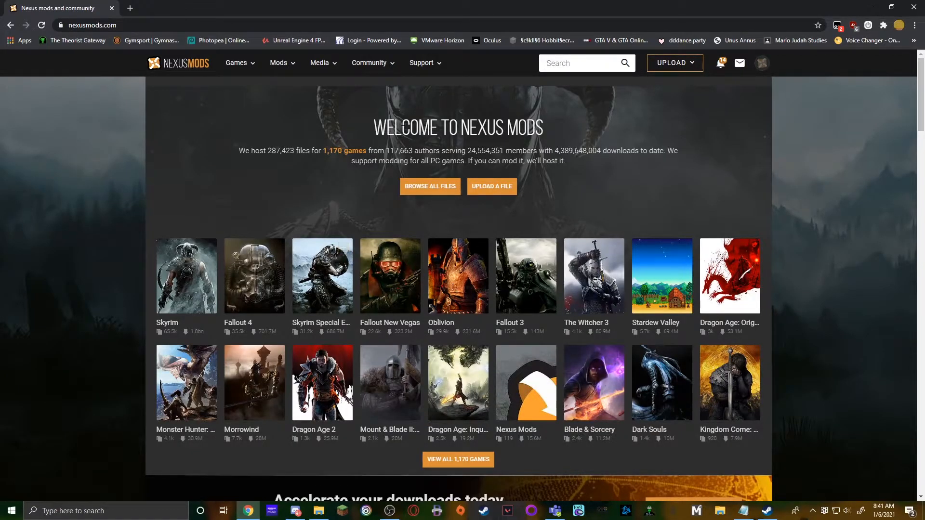
left_click(648, 261)
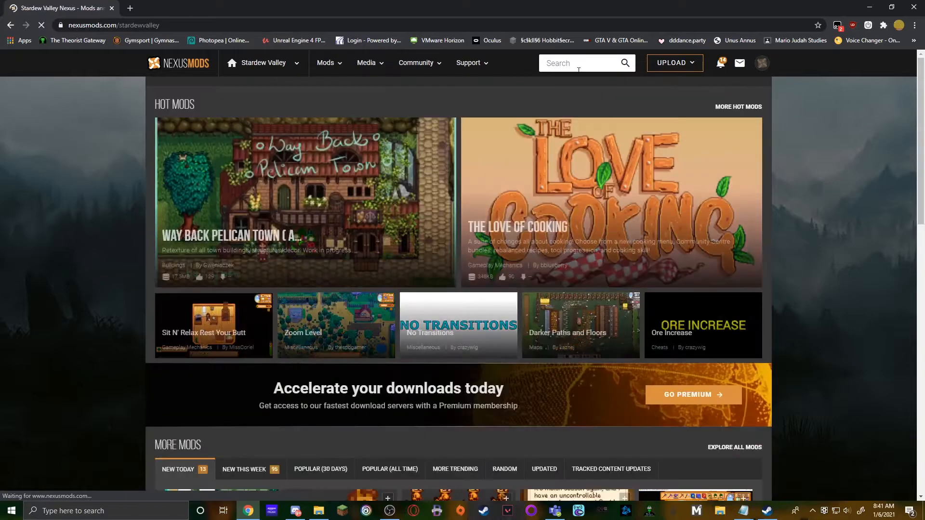
left_click(572, 66)
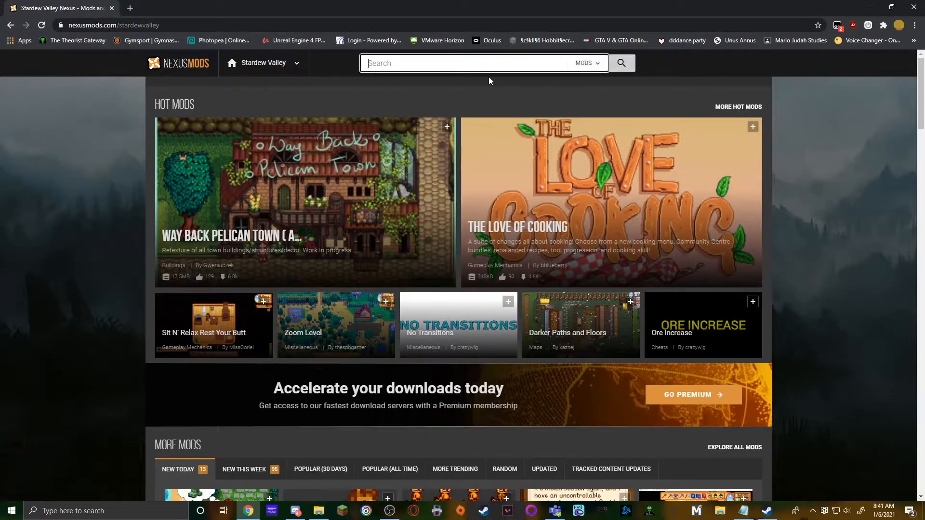
left_click(571, 107)
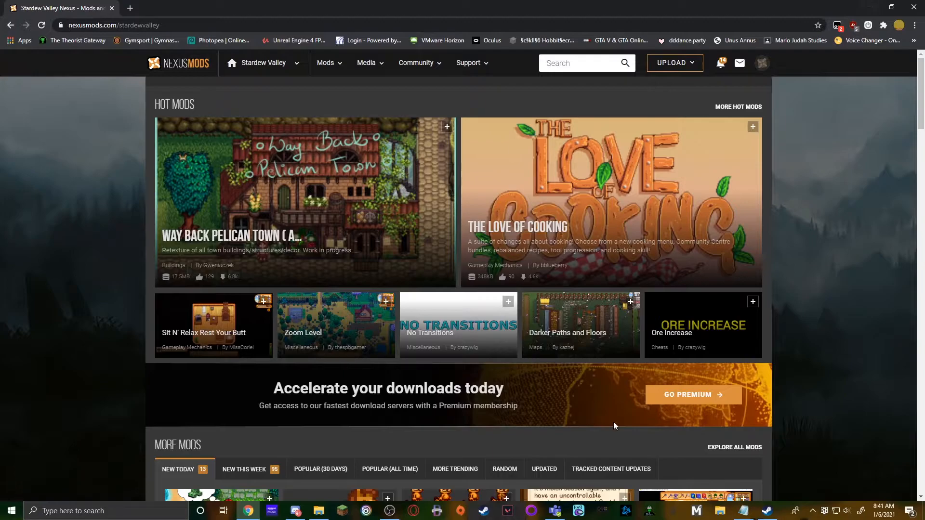
Step: Copy the highlighted nexusmods.com/stardewvallley/mods/5098 link from the notes and open it in Chrome
left_click(744, 511)
right_click(223, 225)
left_click(241, 259)
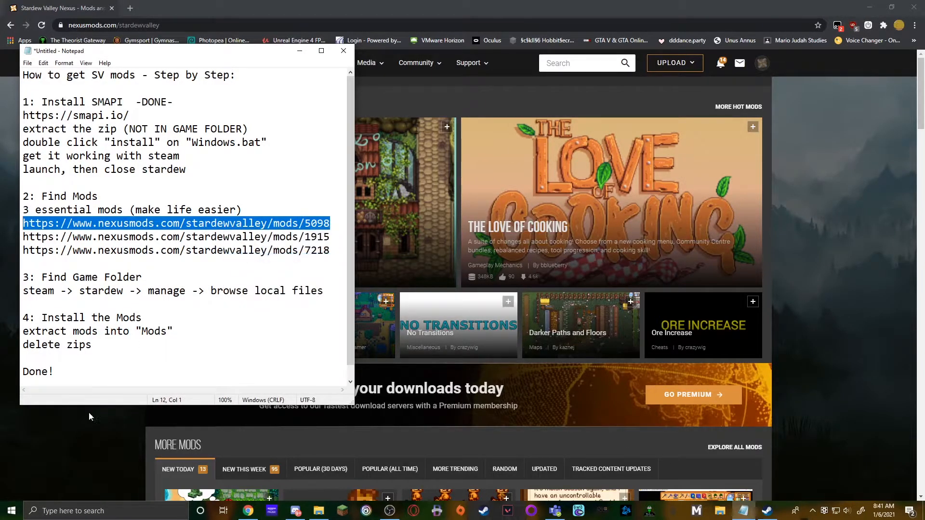
left_click(76, 441)
left_click(143, 20)
key("ctrl+v")
key("Return")
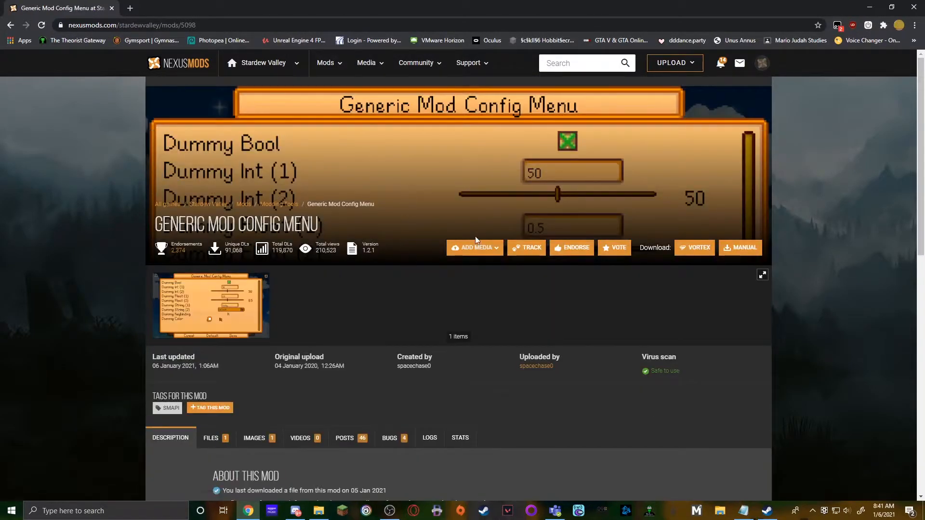
Step: Manually download the main file GenericModConfigMenu 1.2.1.zip from the mod's files, accepting the SMAPI requirement
scroll(477, 203, "down", 2)
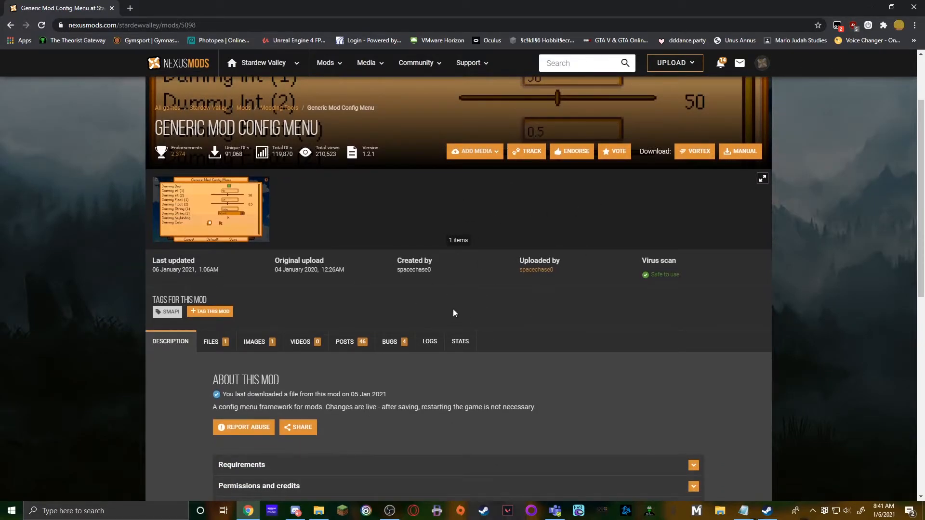
scroll(452, 311, "down", 1)
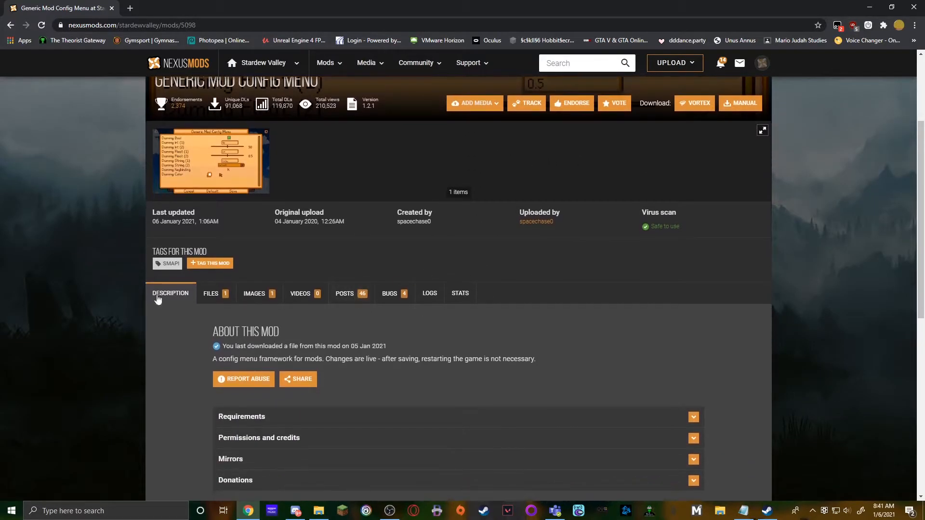
left_click(207, 297)
scroll(413, 278, "down", 2)
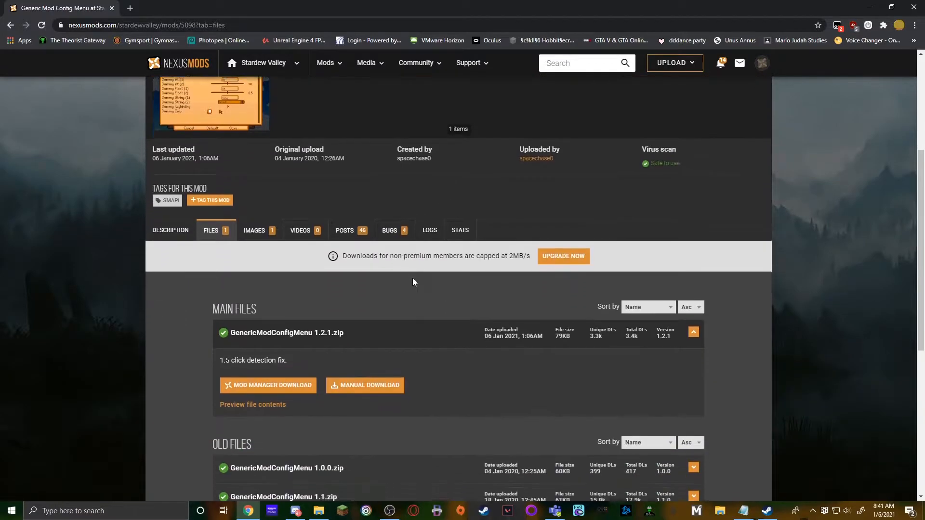
scroll(391, 240, "up", 4)
scroll(191, 242, "down", 4)
scroll(393, 176, "down", 2)
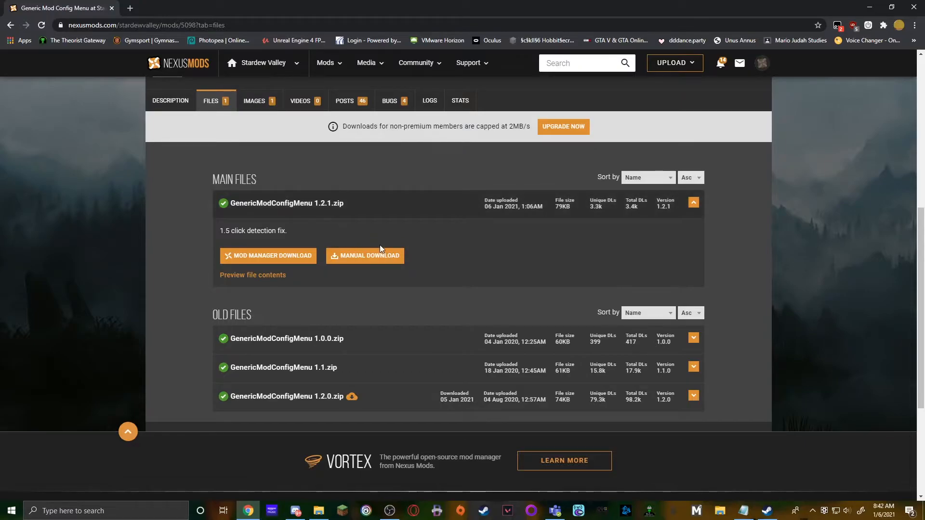
left_click(372, 258)
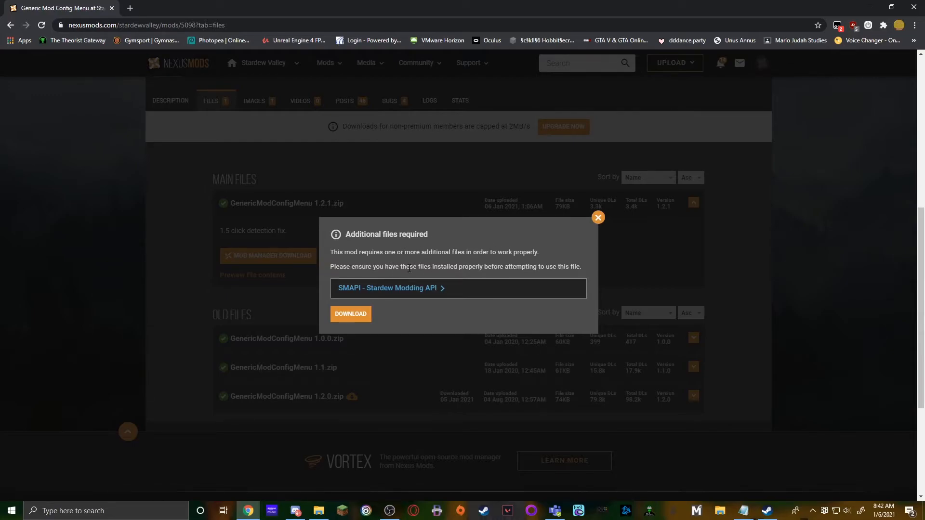
left_click(337, 316)
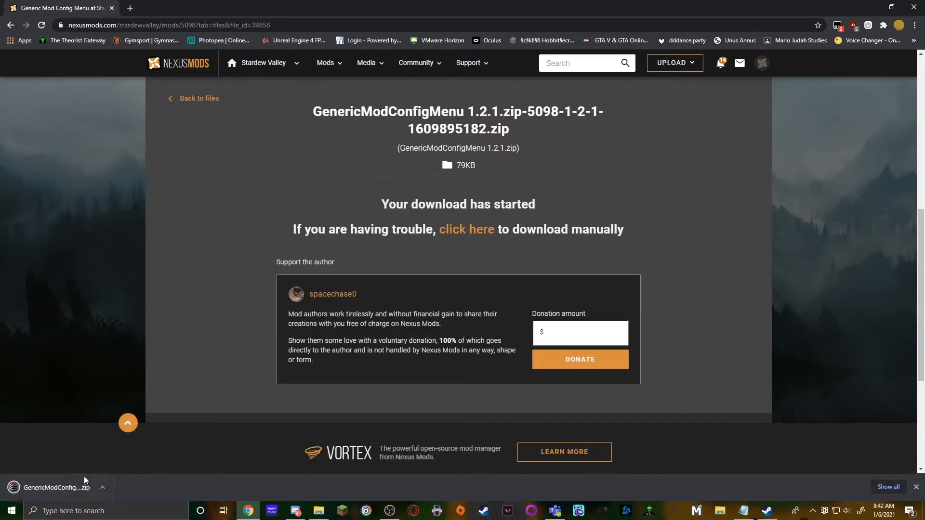
Step: Copy the second mod link, ending in mods/1915, from the notes and open its page in Chrome
left_click(744, 510)
left_click_drag(25, 236, 349, 236)
key("ctrl+c")
left_click(277, 24)
key("ctrl+v")
key("Return")
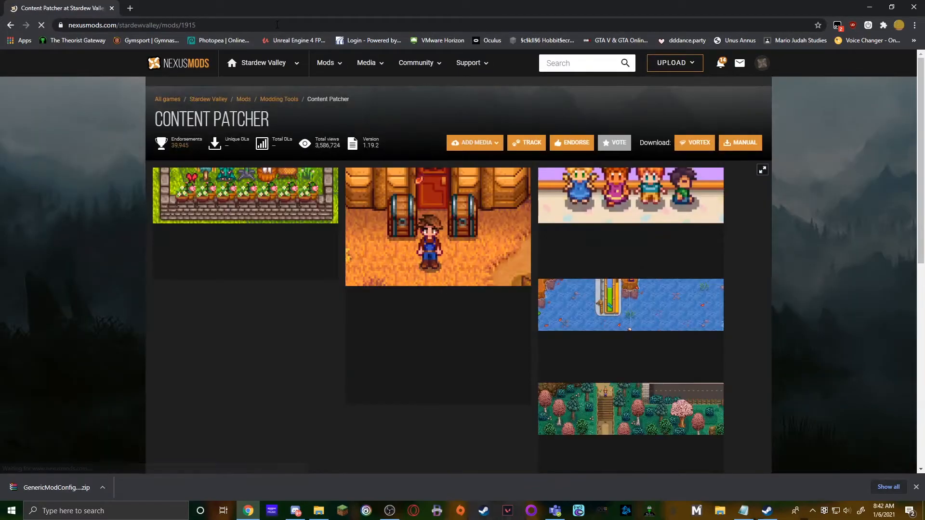
Step: Manually download the main file Content Patcher 1.19.2 from the mod's files, accepting the SMAPI requirement
scroll(519, 276, "down", 3)
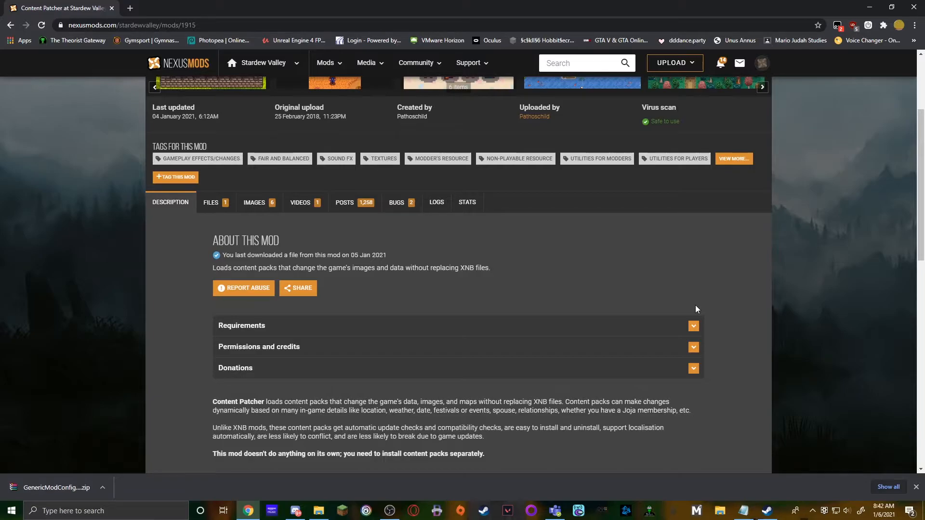
left_click(212, 203)
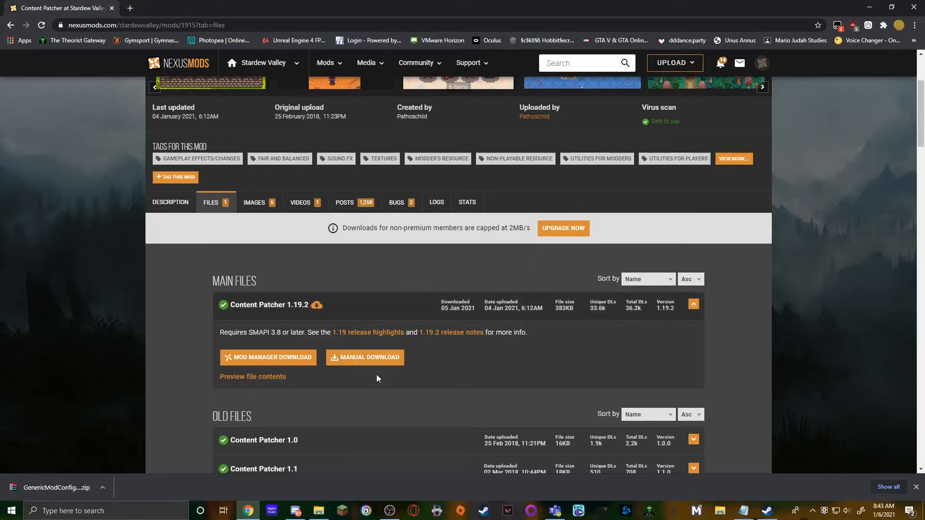
left_click(377, 360)
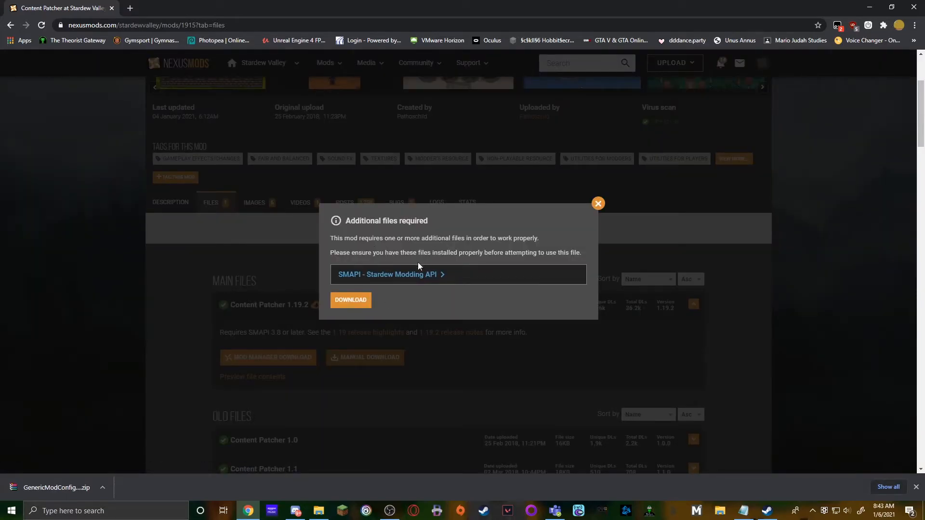
left_click(351, 300)
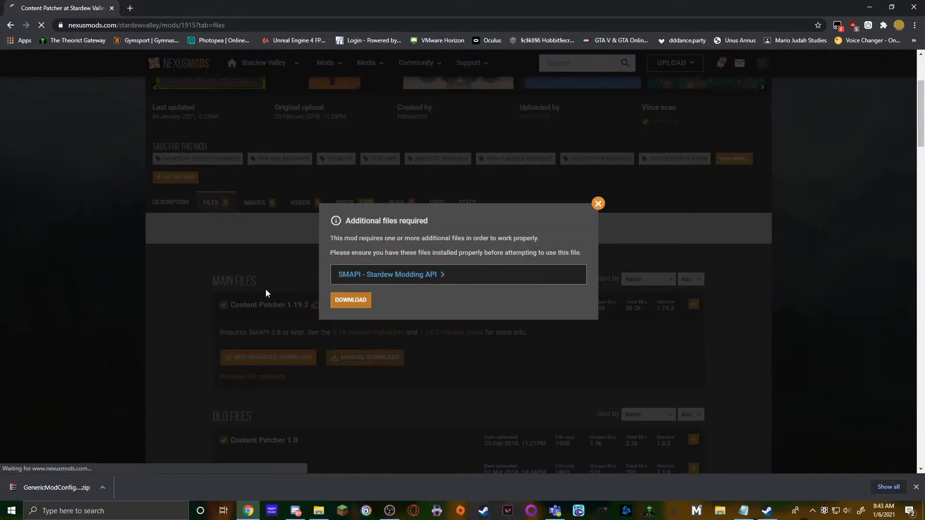
scroll(48, 330, "down", 5)
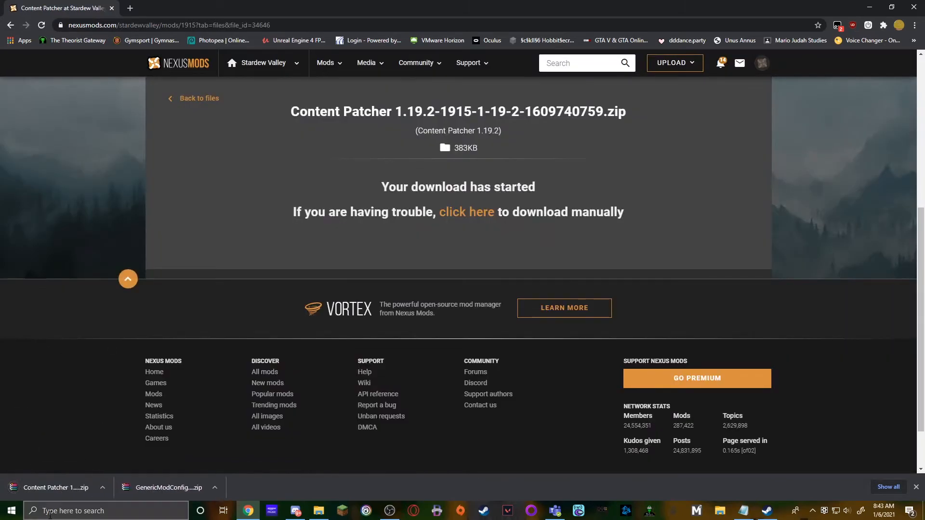
Step: Copy the third mod link, ending in mods/7218, from the notes and open its page in Chrome
left_click(743, 510)
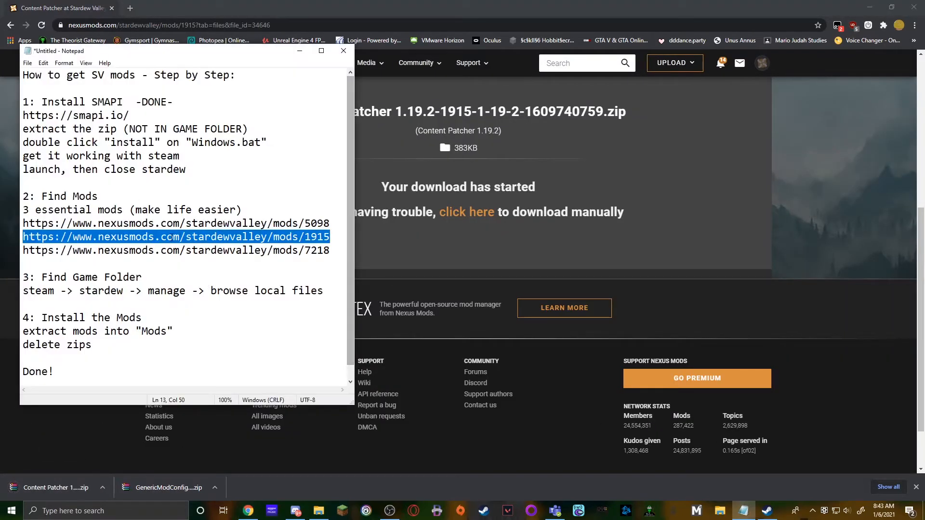
key("Down")
key("shift+Home")
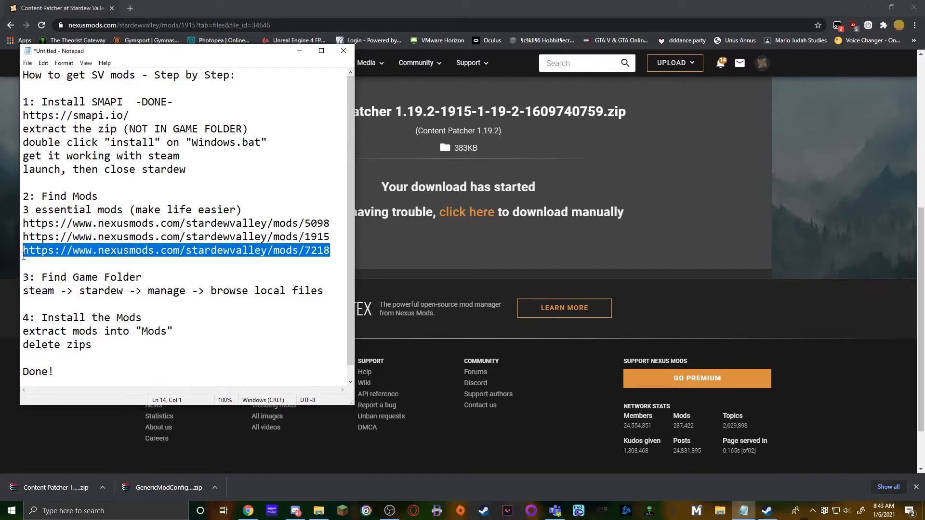
left_click(651, 265)
left_click(261, 24)
key("ctrl+v")
key("Return")
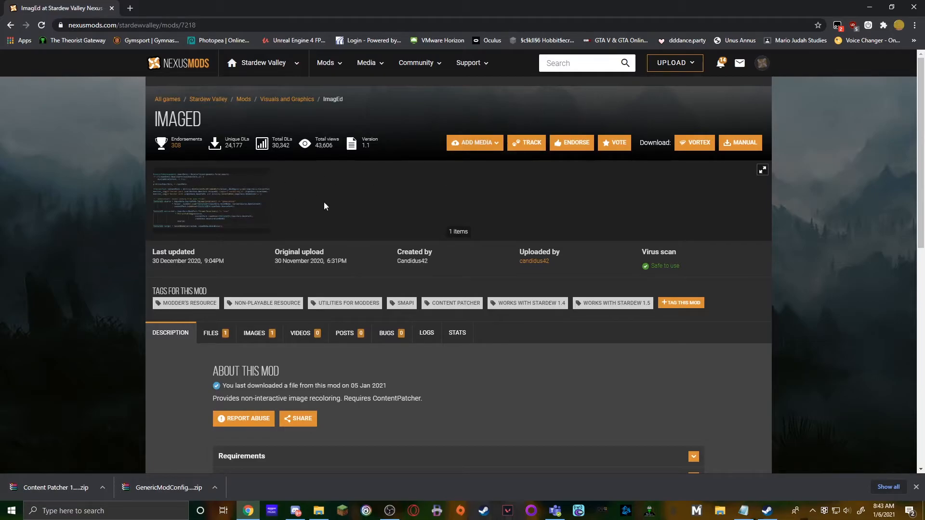
Step: Manually download the ImagEd main file from the mod's files
scroll(336, 190, "down", 1)
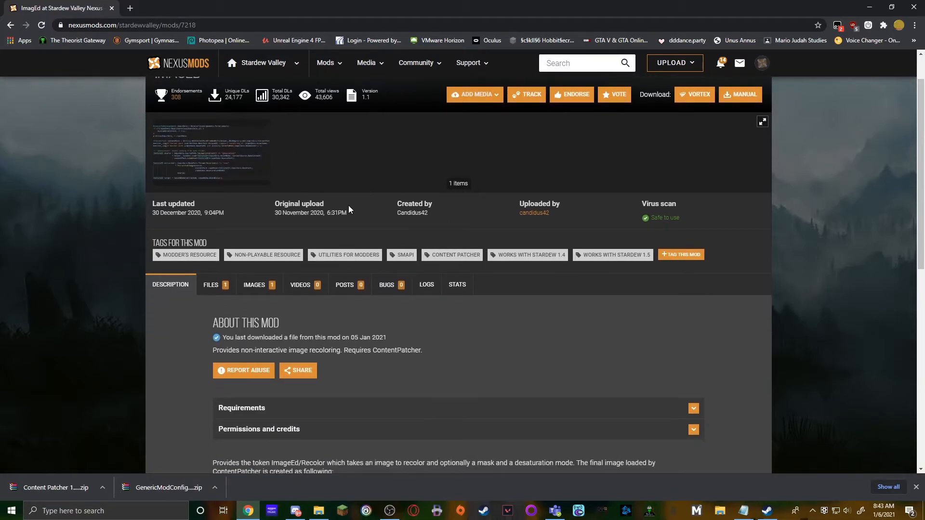
left_click(227, 284)
scroll(501, 321, "down", 1)
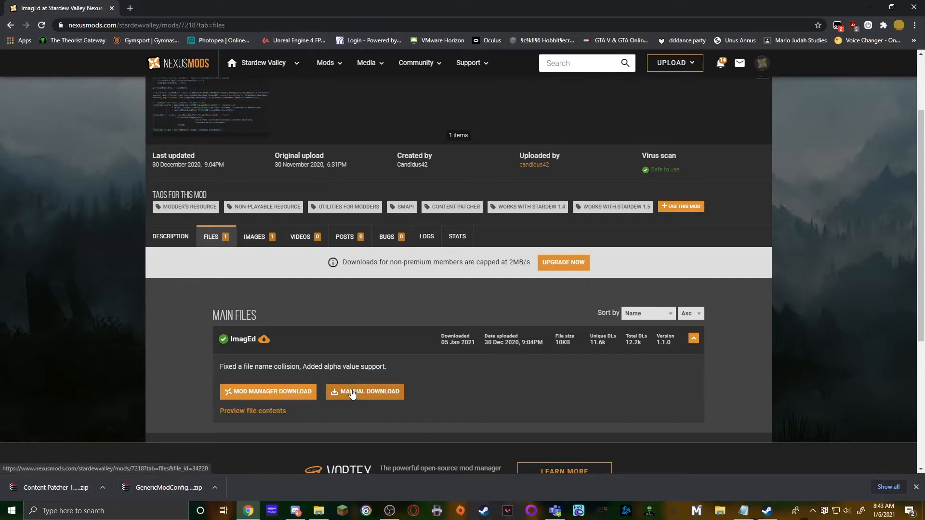
left_click(395, 399)
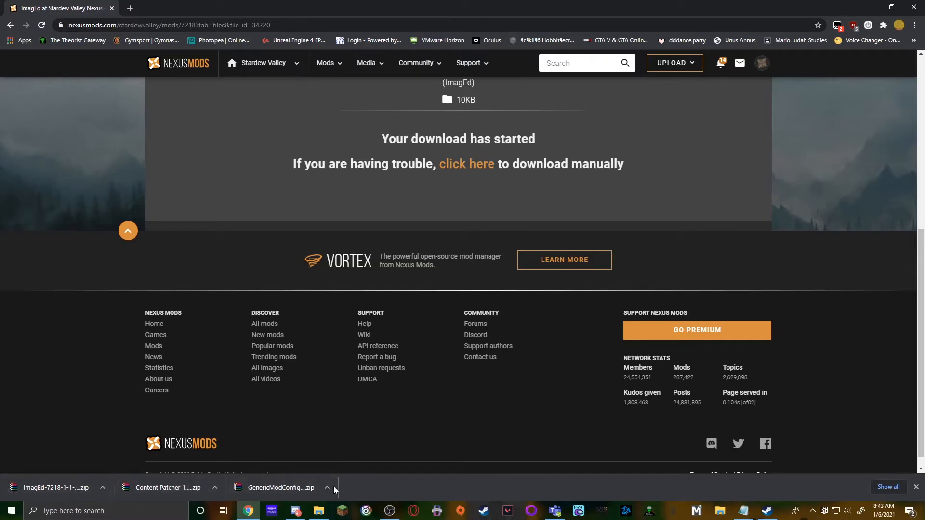
Step: Return to the Notepad notes and add "-DONE-" after "2: Find Mods"
left_click(743, 511)
left_click(181, 199)
type("-DONE-")
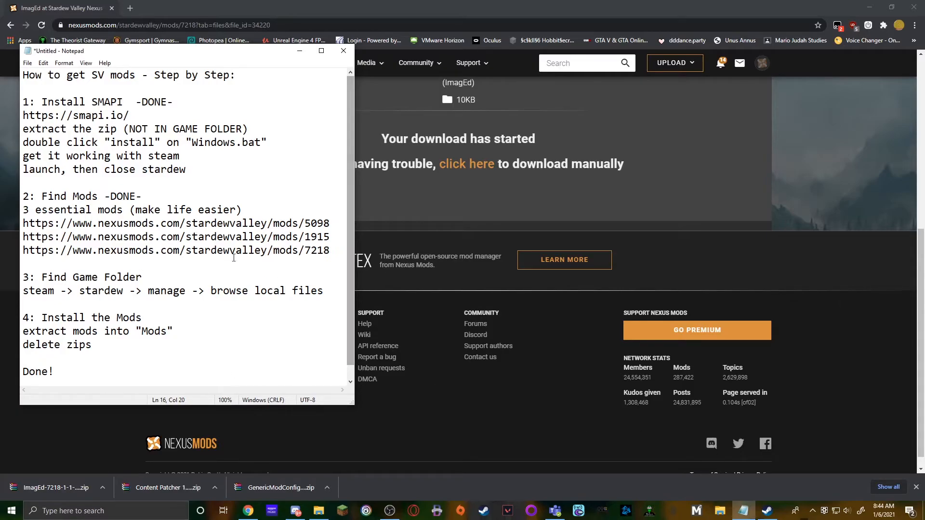
Step: Switch to Steam and browse Stardew Valley's local files to open the game folder
left_click(767, 510)
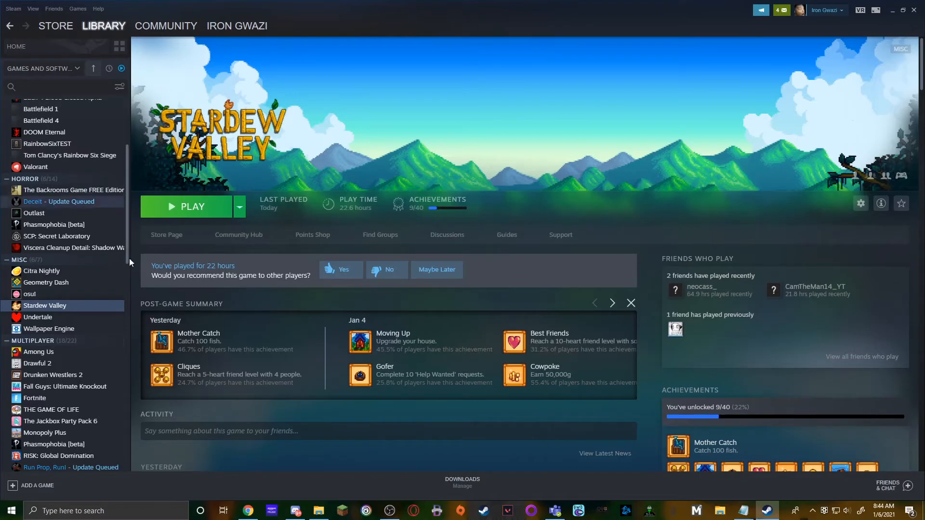
right_click(95, 312)
mouse_move(129, 374)
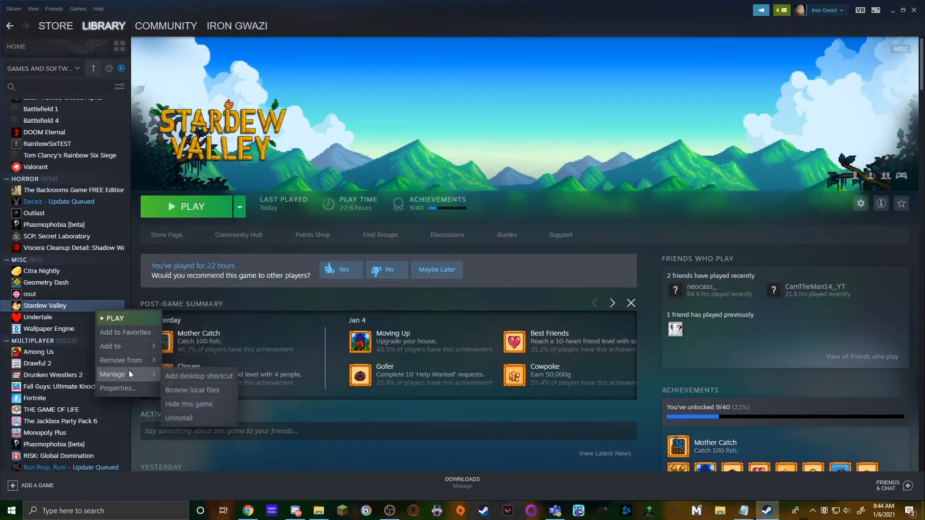
left_click(173, 388)
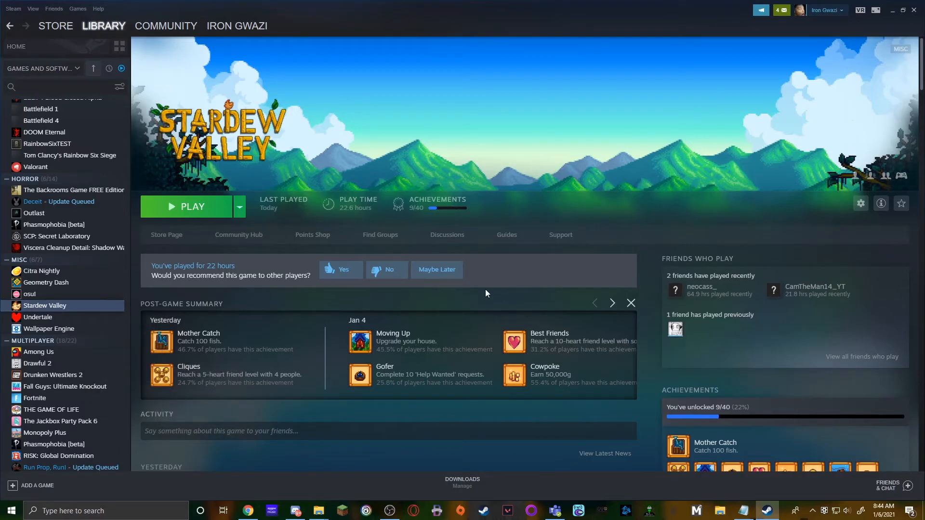
Step: Move the Stardew Valley folder window higher up the screen and open its Mods folder
left_click(390, 482)
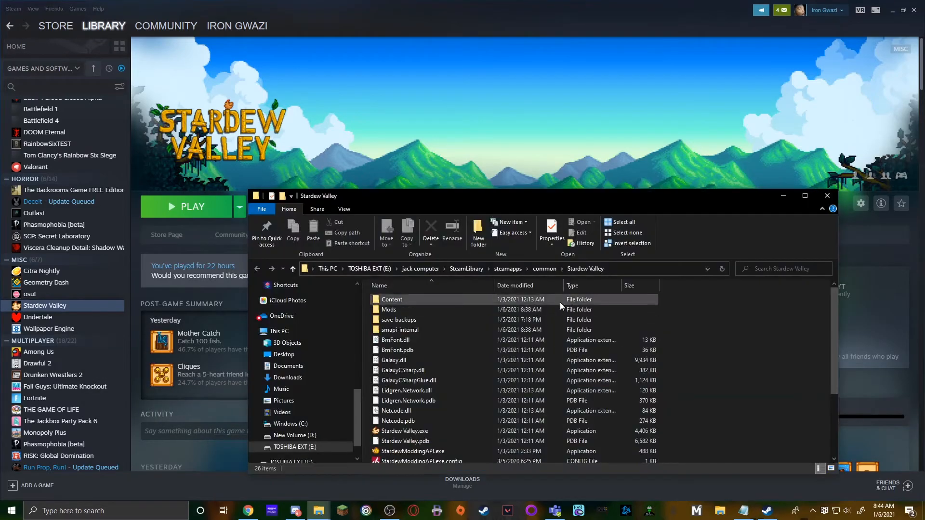
left_click_drag(395, 196, 349, 114)
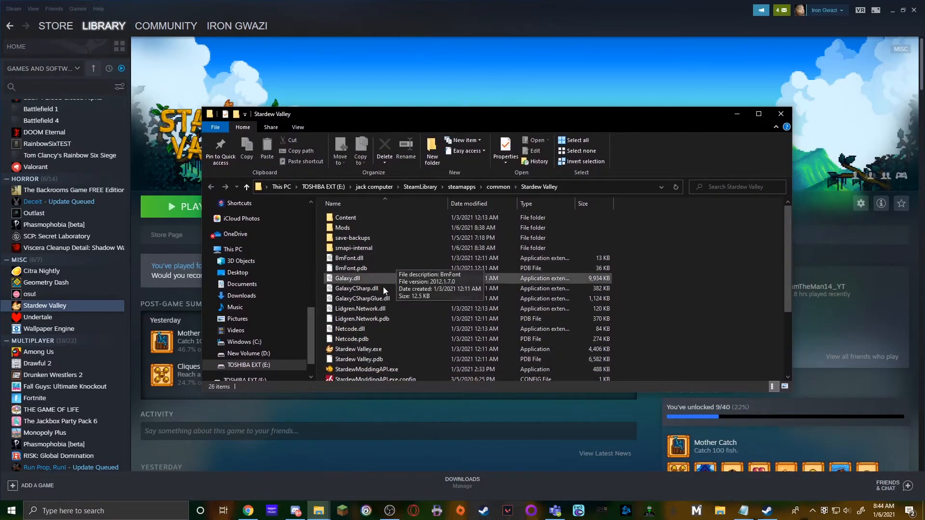
double_click(481, 229)
Step: Return to the Notepad notes and add "-DONE-" after "3: Find Game Folder"
left_click(744, 511)
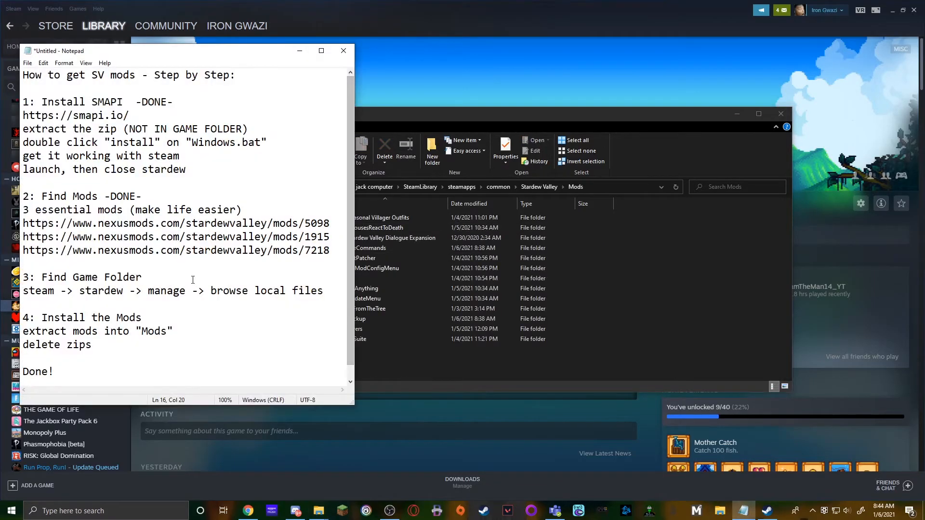
type("Done")
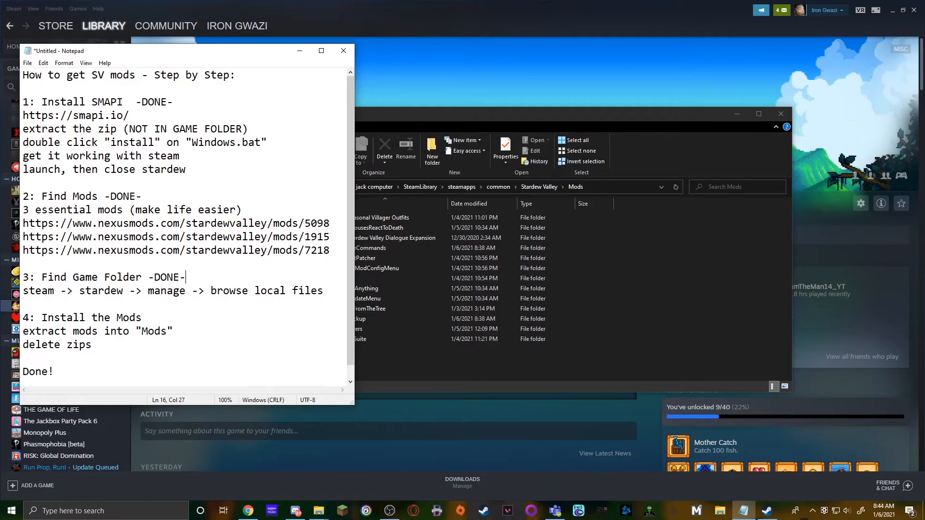
Step: Copy the downloaded GenericModConfigMenu, Content Patcher and ImagEd zip files from Chrome's downloads into the game's Mods folder
left_click(737, 329)
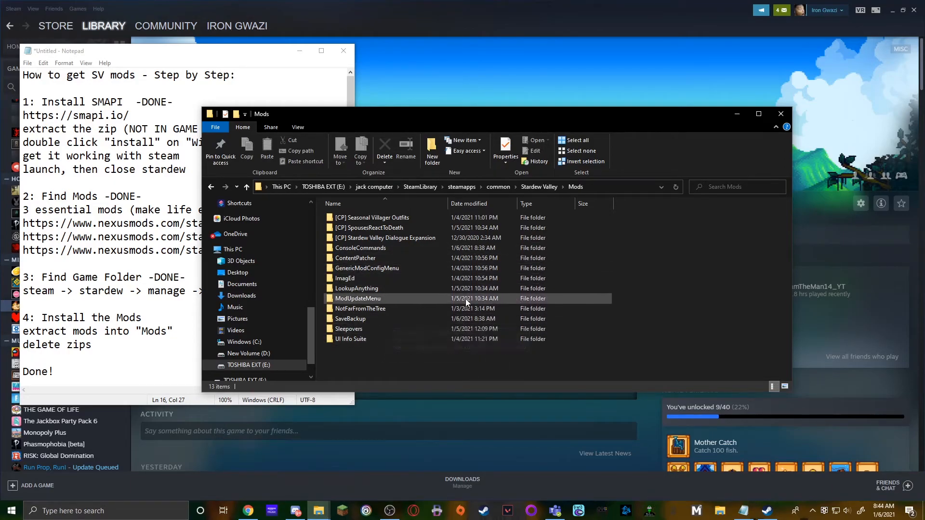
left_click(248, 510)
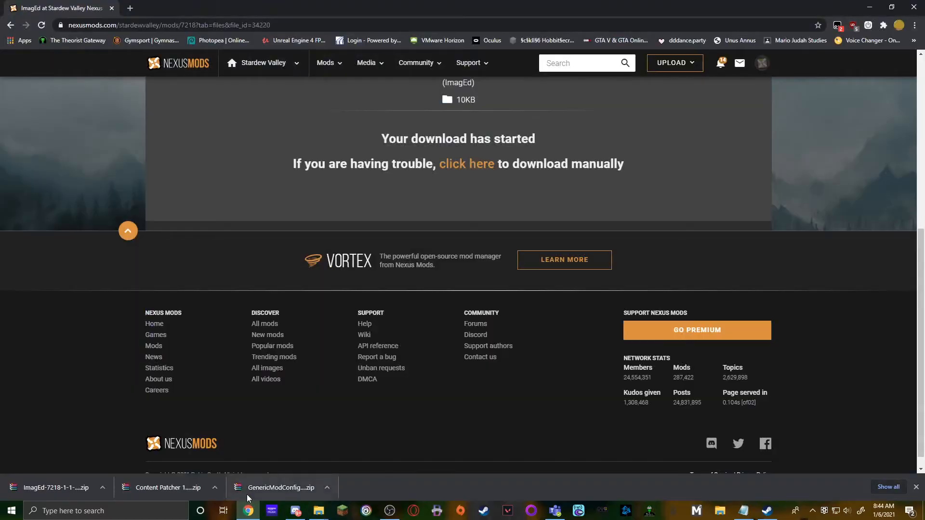
left_click_drag(272, 489, 412, 368)
left_click_drag(166, 488, 359, 459)
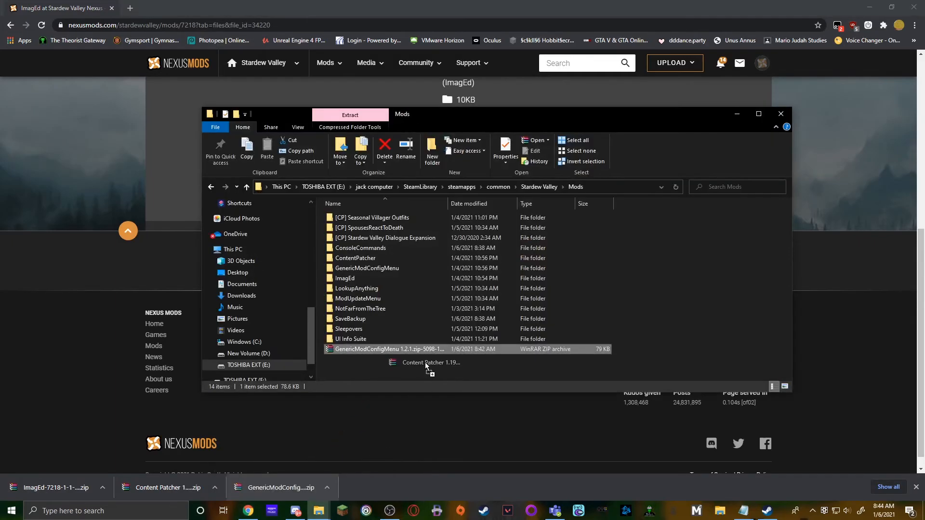
left_click(134, 468)
left_click_drag(55, 488, 483, 381)
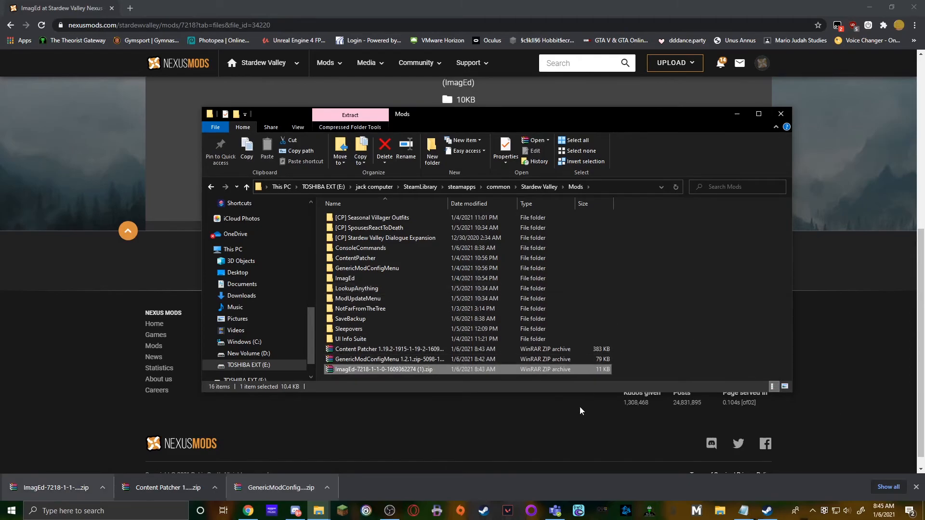
Step: Look through the Content Patcher archive and the extracted mod folders listed in the Mods folder
left_click(522, 351)
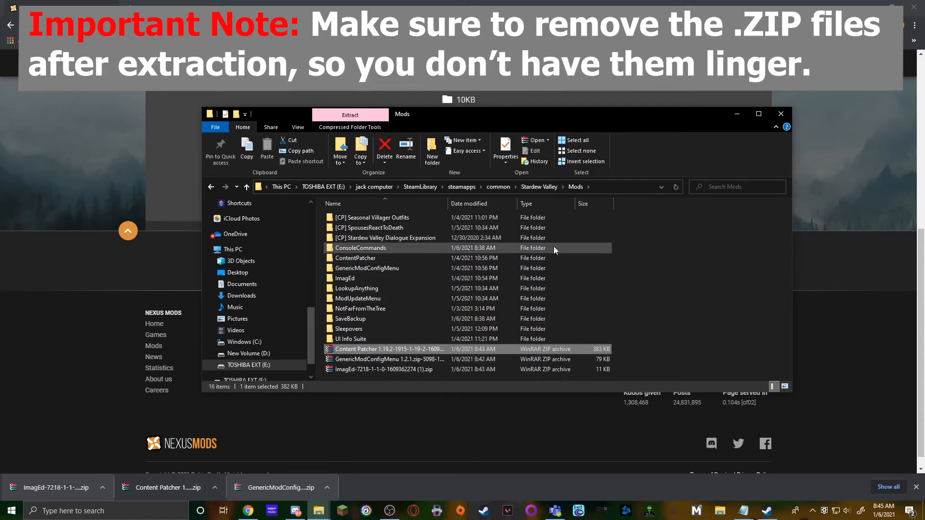
left_click(443, 239)
key("Down")
key("Down")
key("Down")
key("Down")
key("Down")
key("Down")
key("Down")
key("Down")
key("Down")
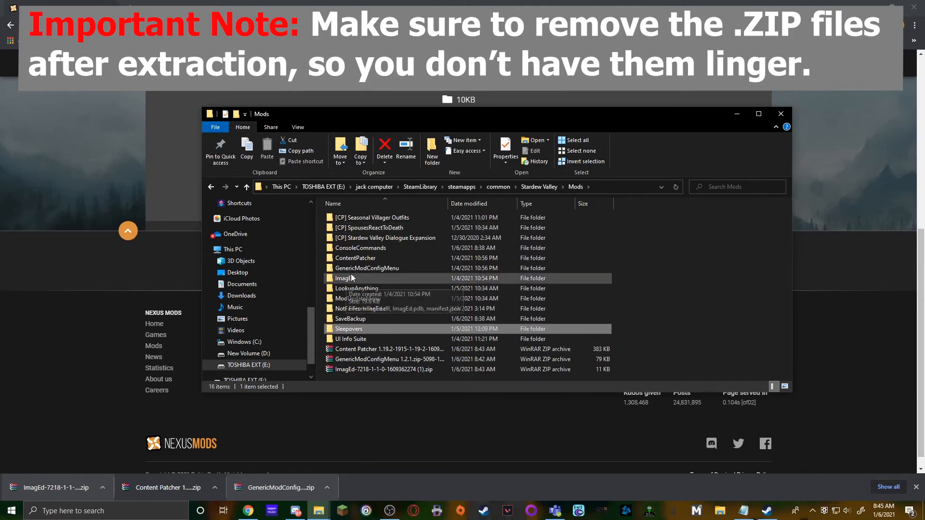
Step: Delete the Content Patcher, GenericModConfigMenu and ImagEd zip files from the Mods folder
left_click(377, 347)
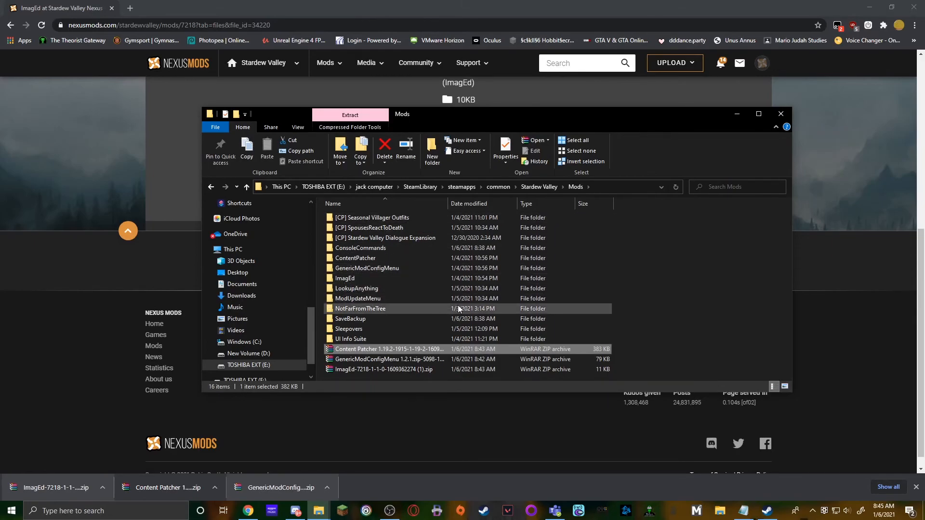
key("Delete")
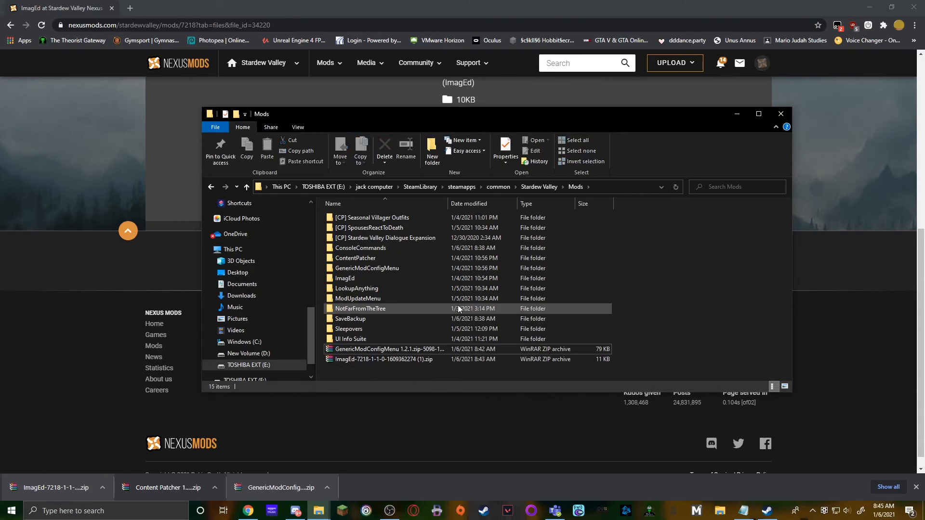
key("Delete")
key("Delete")
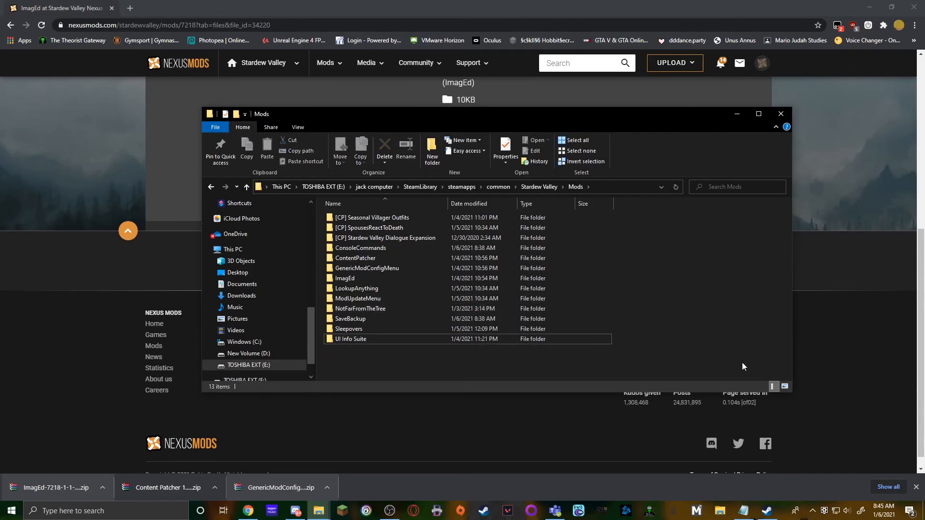
Step: Return to the Notepad notes and add "-DONE" after "4: Install the Mods"
left_click(744, 511)
left_click_drag(173, 331, 218, 317)
key("Left")
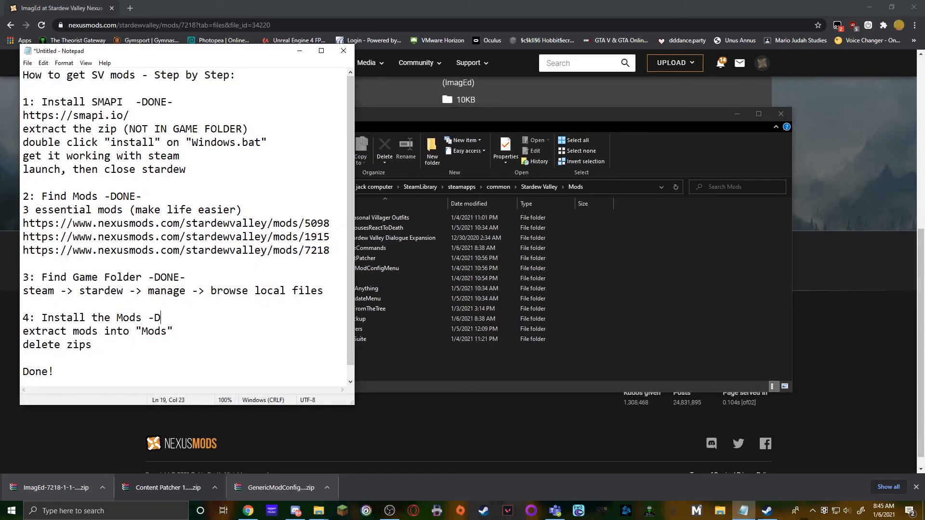
type("-DONE")
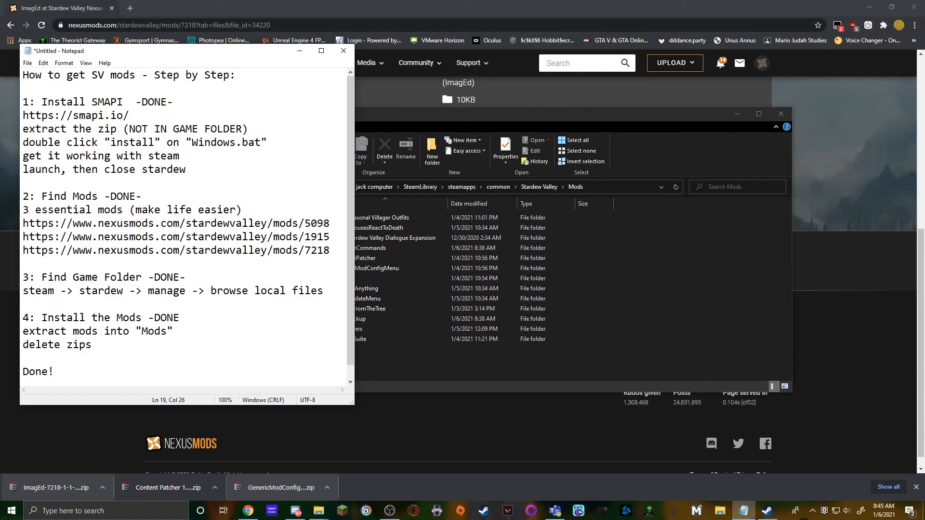